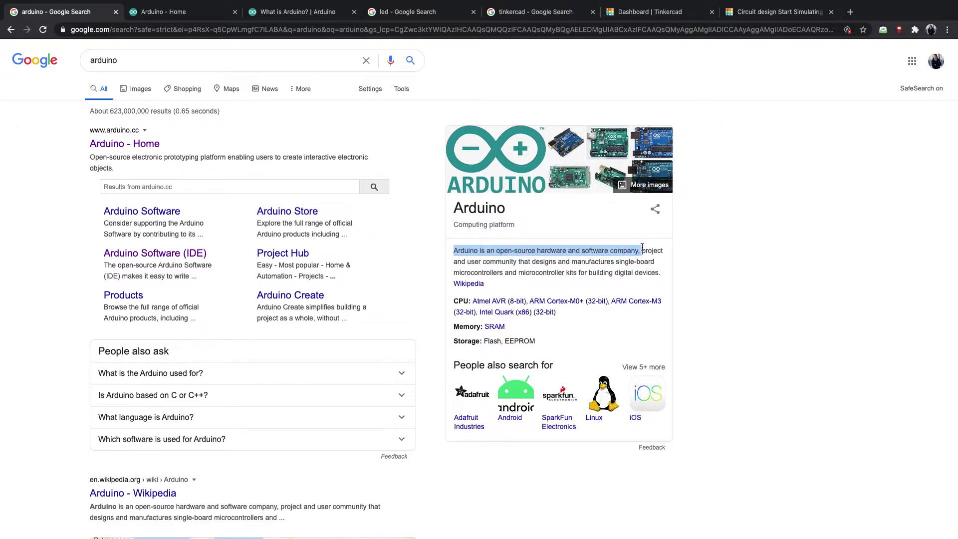
- Read the Arduino description in the search results, browse the Arduino image results, and return to all results
{"action": "left_click_drag", "start_coordinate": [458, 262], "coordinate": [552, 263]}
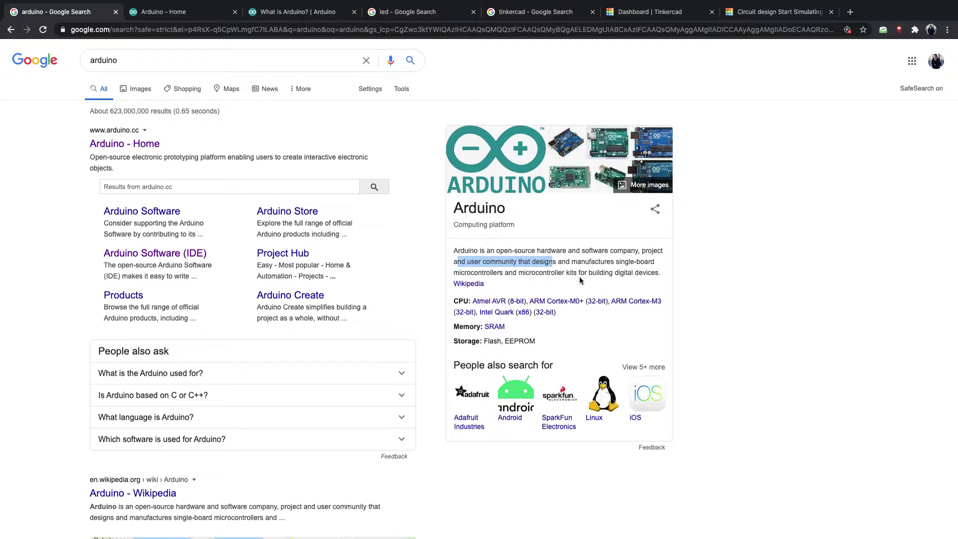
{"action": "left_click", "coordinate": [451, 260]}
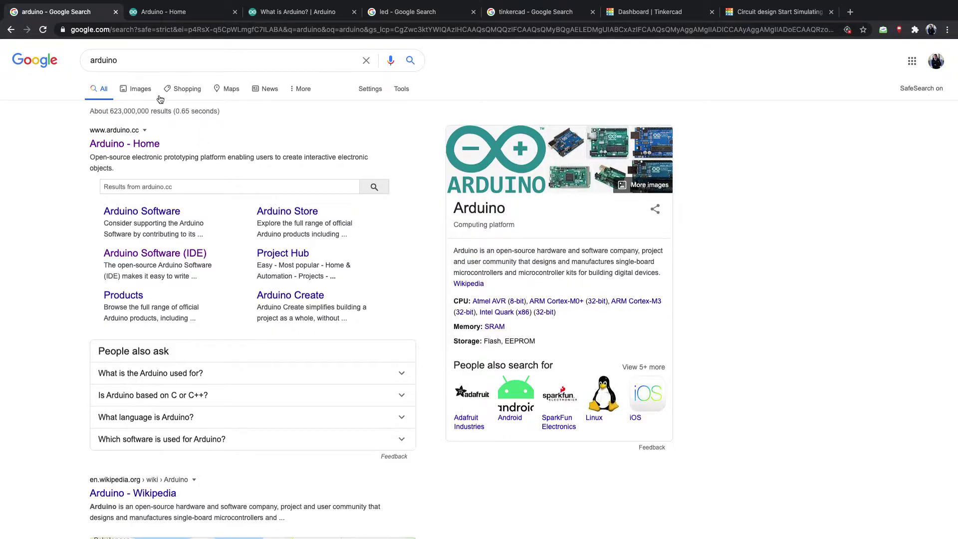
{"action": "left_click", "coordinate": [138, 89]}
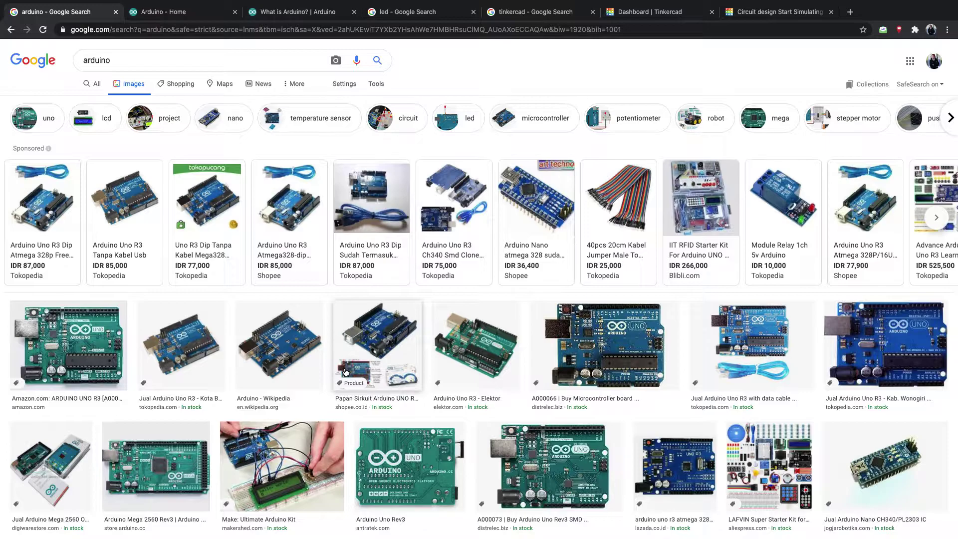
{"action": "scroll", "coordinate": [265, 367], "scroll_direction": "down", "scroll_amount": 1}
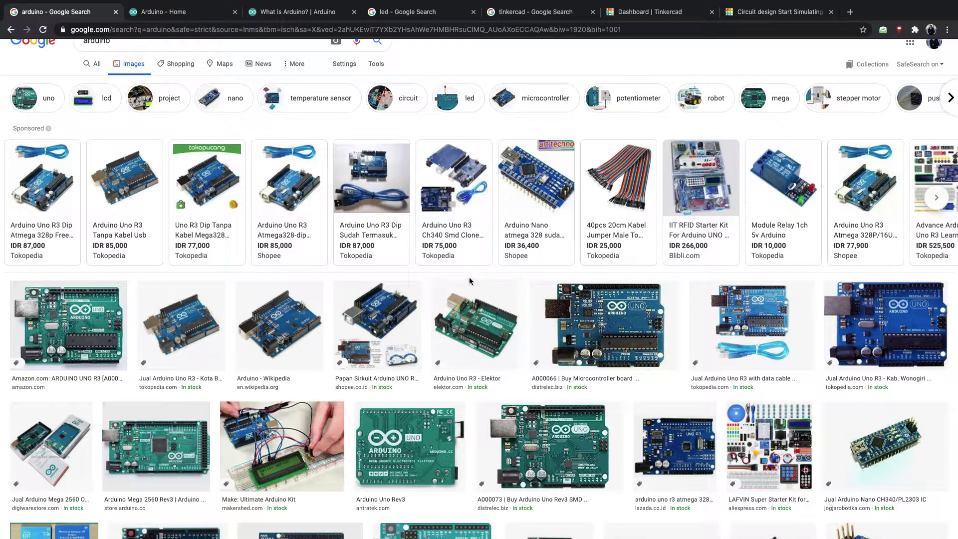
{"action": "scroll", "coordinate": [465, 272], "scroll_direction": "down", "scroll_amount": 1}
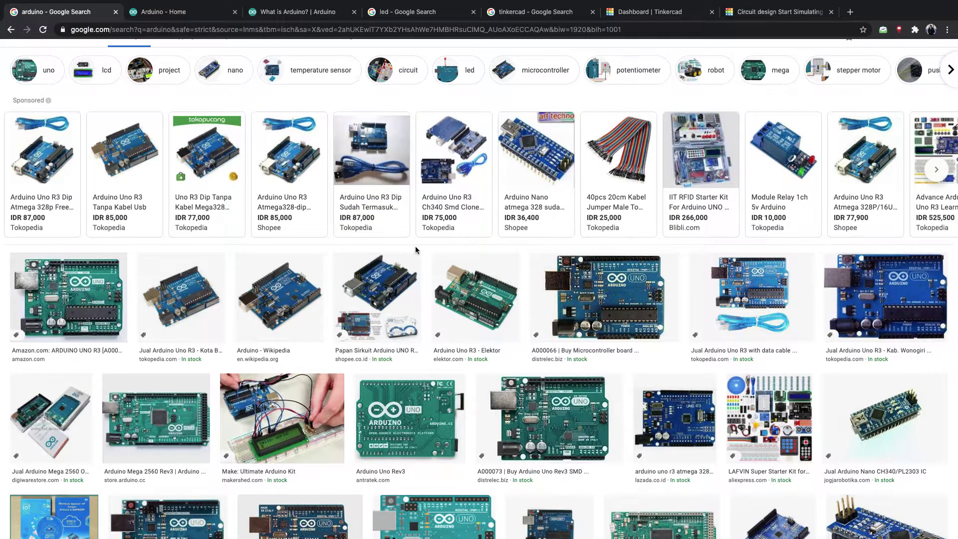
{"action": "scroll", "coordinate": [415, 249], "scroll_direction": "up", "scroll_amount": 1}
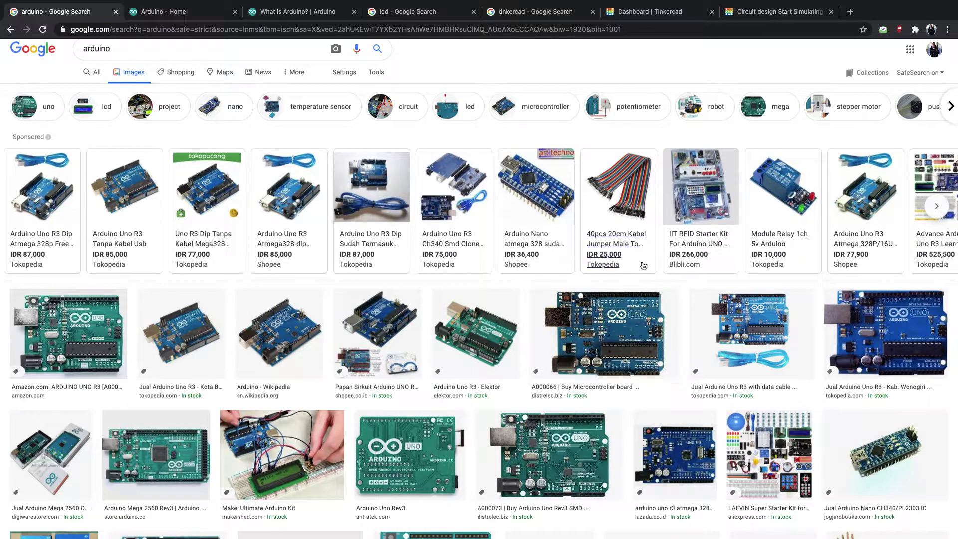
{"action": "mouse_move", "coordinate": [652, 287]}
{"action": "scroll", "coordinate": [532, 354], "scroll_direction": "down", "scroll_amount": 2}
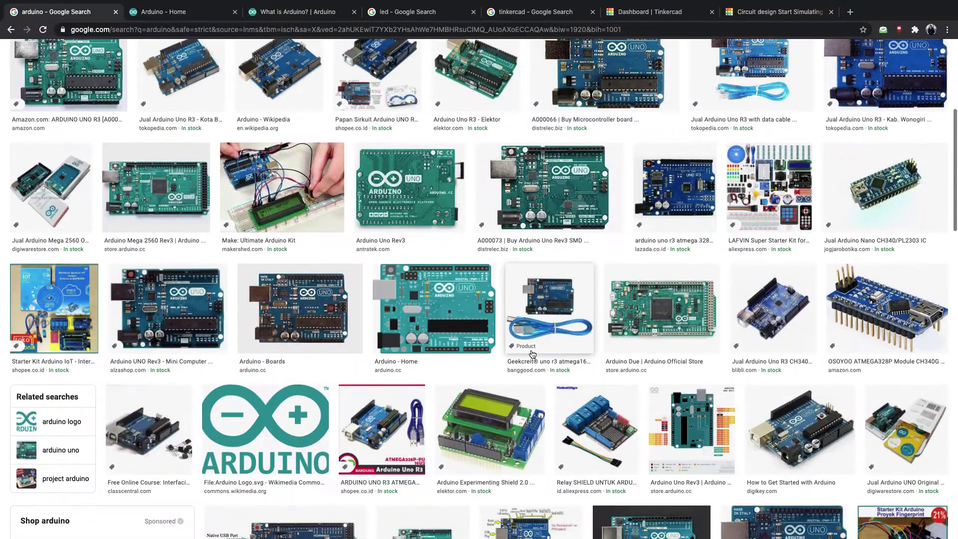
{"action": "scroll", "coordinate": [533, 354], "scroll_direction": "down", "scroll_amount": 3}
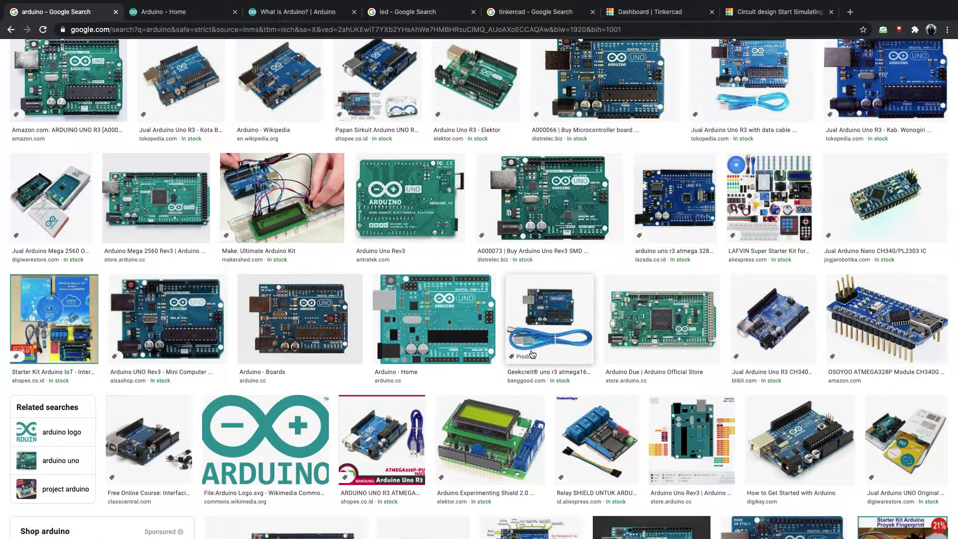
{"action": "scroll", "coordinate": [532, 354], "scroll_direction": "up", "scroll_amount": 5}
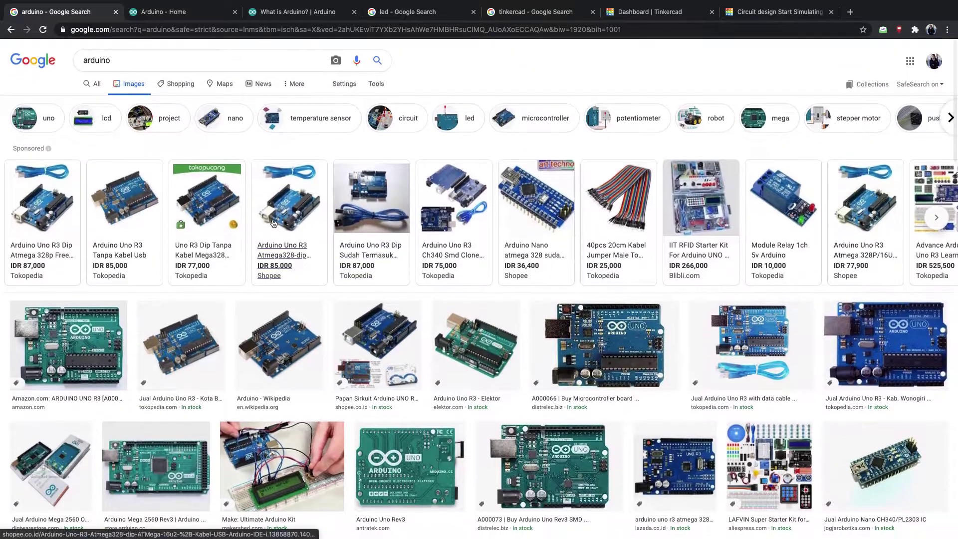
{"action": "left_click", "coordinate": [99, 85]}
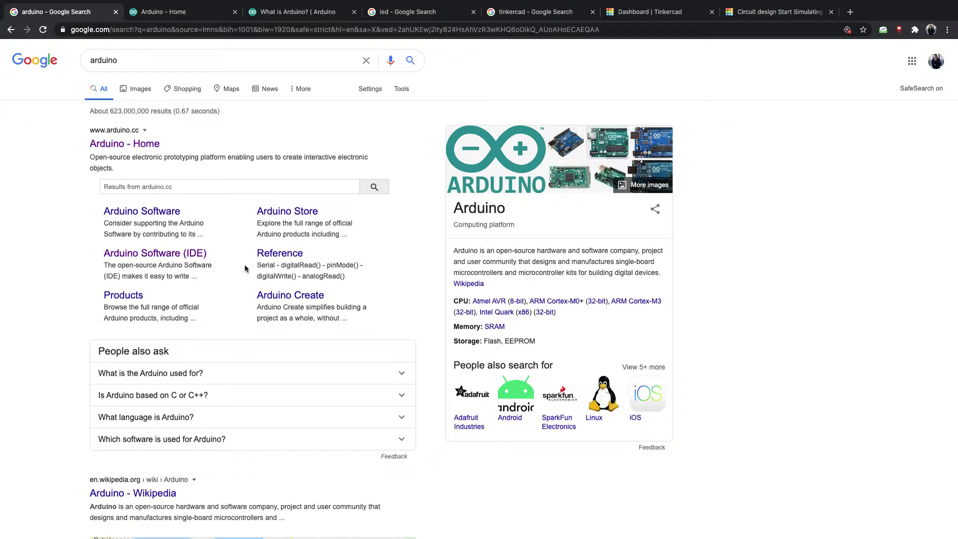
- Look over the Arduino home page and its Hardware, Software, Documentation and Community sections
{"action": "left_click", "coordinate": [190, 17]}
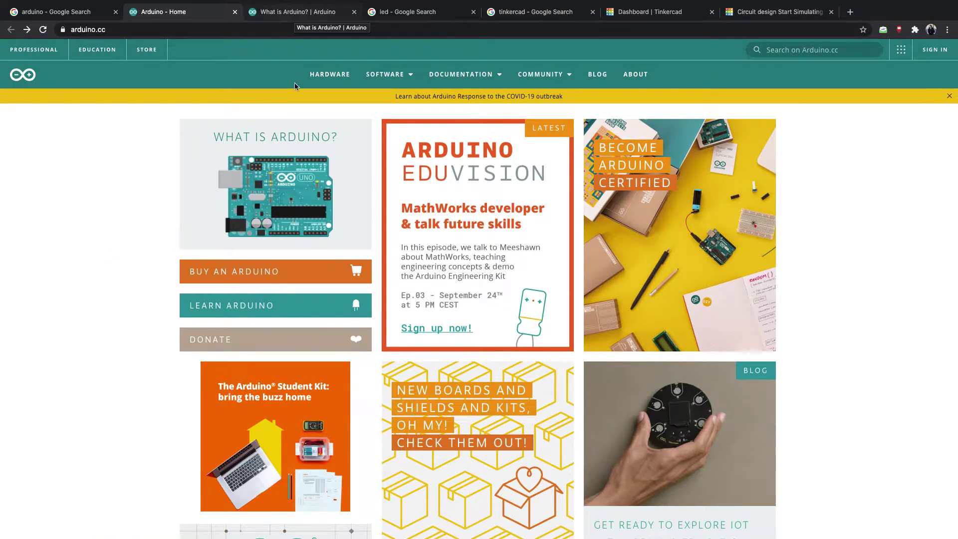
{"action": "scroll", "coordinate": [280, 260], "scroll_direction": "down", "scroll_amount": 1}
{"action": "scroll", "coordinate": [263, 329], "scroll_direction": "up", "scroll_amount": 1}
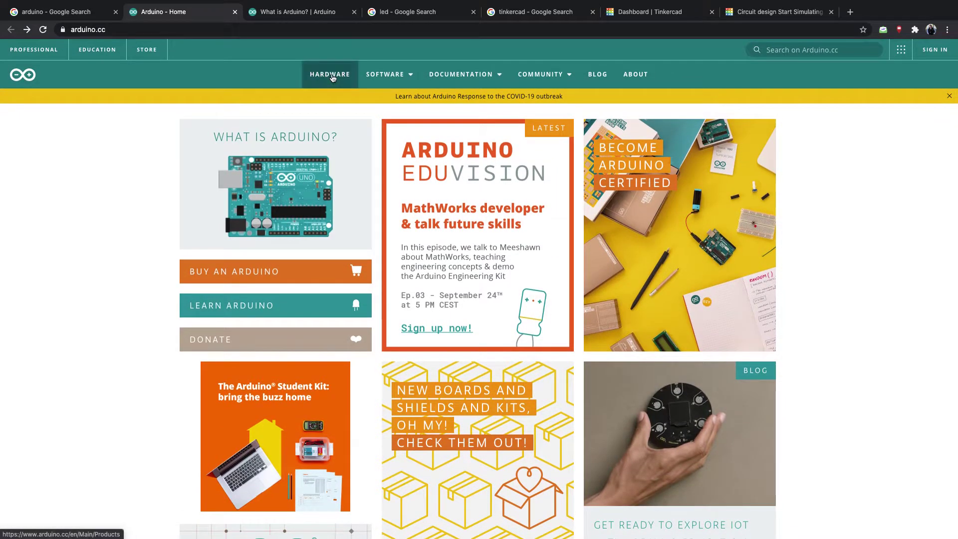
{"action": "mouse_move", "coordinate": [381, 77]}
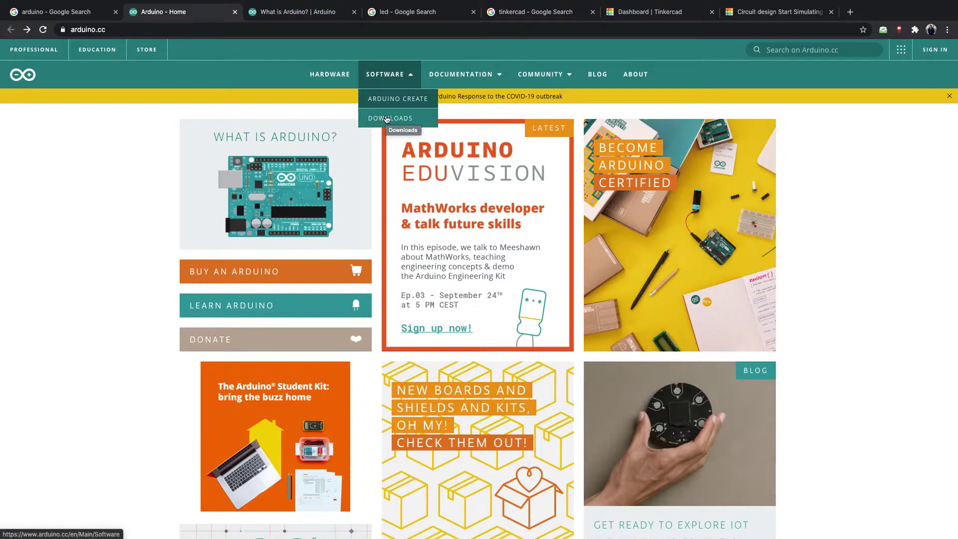
{"action": "mouse_move", "coordinate": [462, 75]}
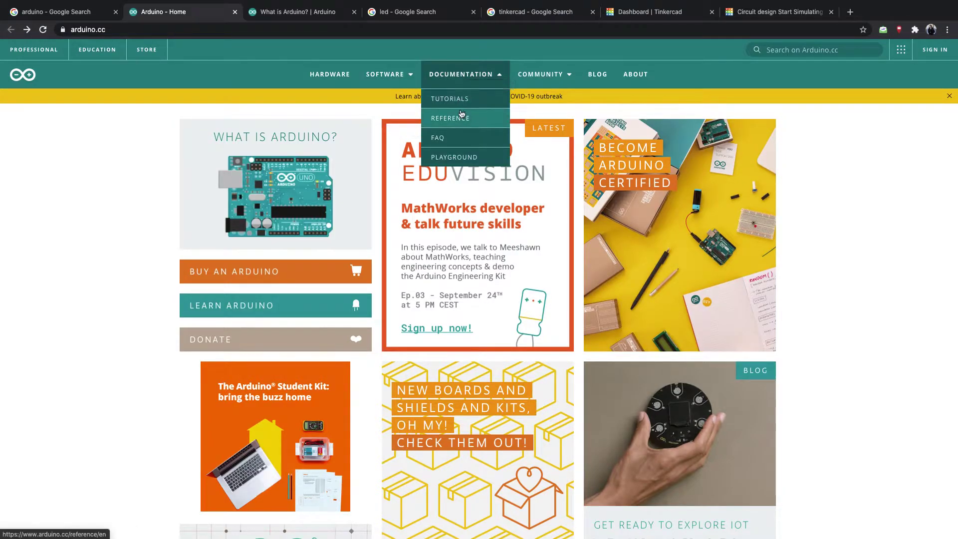
{"action": "mouse_move", "coordinate": [549, 88]}
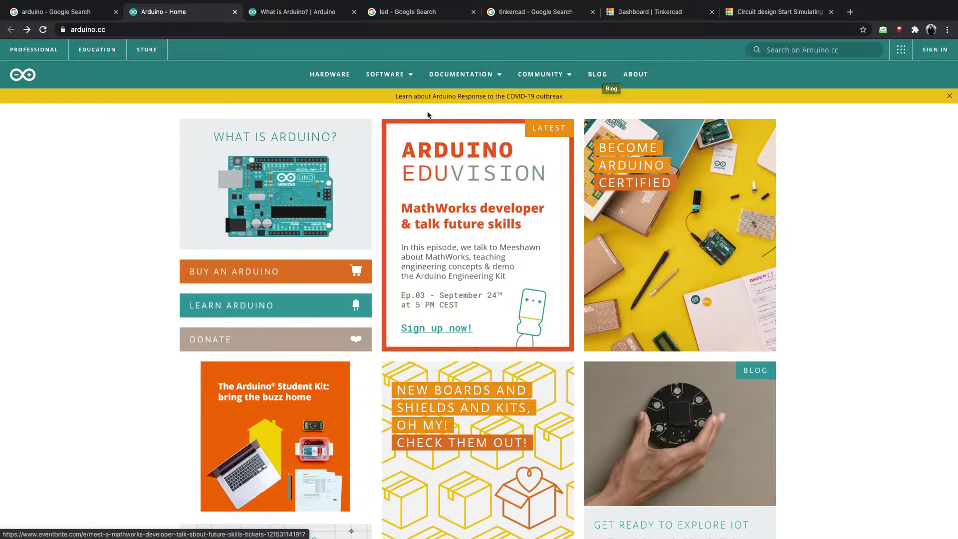
- Read through the "What is Arduino?" introduction page, including the "Why Arduino?" and "How do I use Arduino?" sections
{"action": "left_click", "coordinate": [298, 13]}
{"action": "scroll", "coordinate": [481, 367], "scroll_direction": "down", "scroll_amount": 1}
{"action": "scroll", "coordinate": [481, 366], "scroll_direction": "up", "scroll_amount": 1}
{"action": "triple_click", "coordinate": [306, 150]}
{"action": "triple_click", "coordinate": [350, 182]}
{"action": "left_click", "coordinate": [350, 199]}
{"action": "scroll", "coordinate": [357, 340], "scroll_direction": "down", "scroll_amount": 7}
{"action": "scroll", "coordinate": [357, 339], "scroll_direction": "down", "scroll_amount": 3}
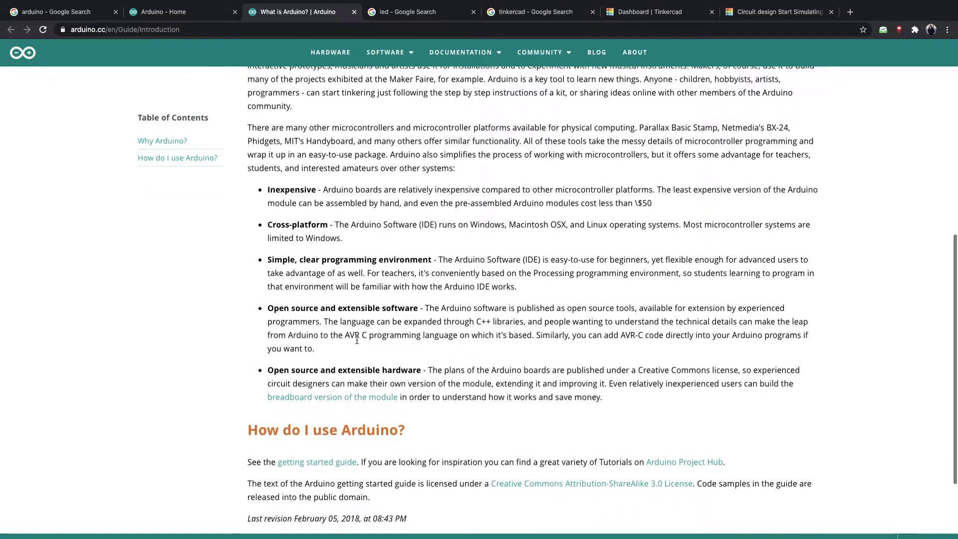
{"action": "scroll", "coordinate": [356, 341], "scroll_direction": "up", "scroll_amount": 2}
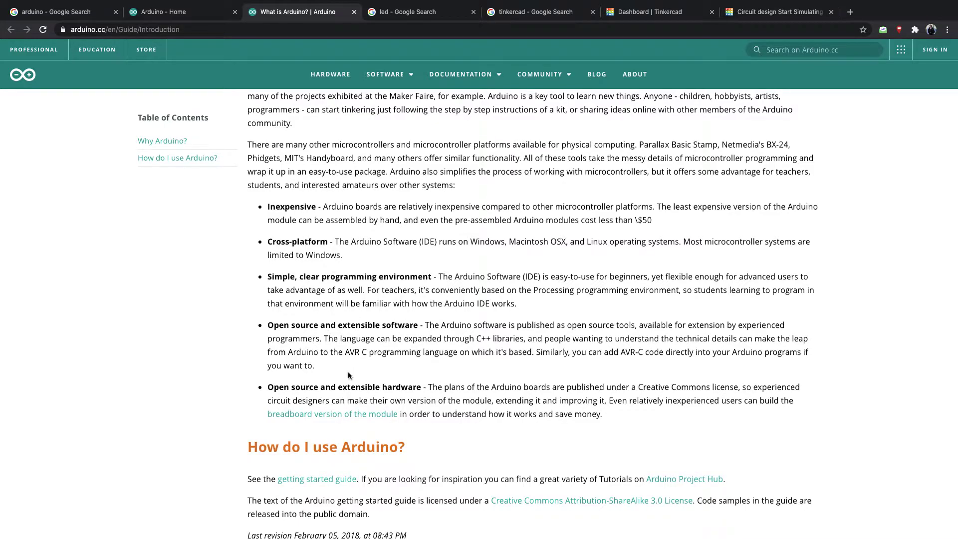
{"action": "scroll", "coordinate": [348, 372], "scroll_direction": "down", "scroll_amount": 5}
{"action": "scroll", "coordinate": [349, 372], "scroll_direction": "up", "scroll_amount": 10}
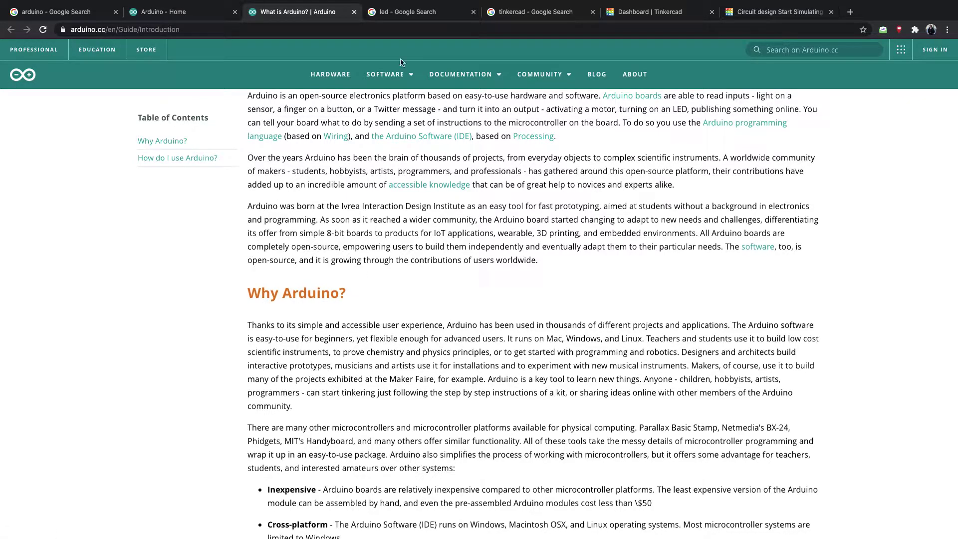
- Browse the image results of the open "led" search and return to all results
{"action": "left_click", "coordinate": [418, 17]}
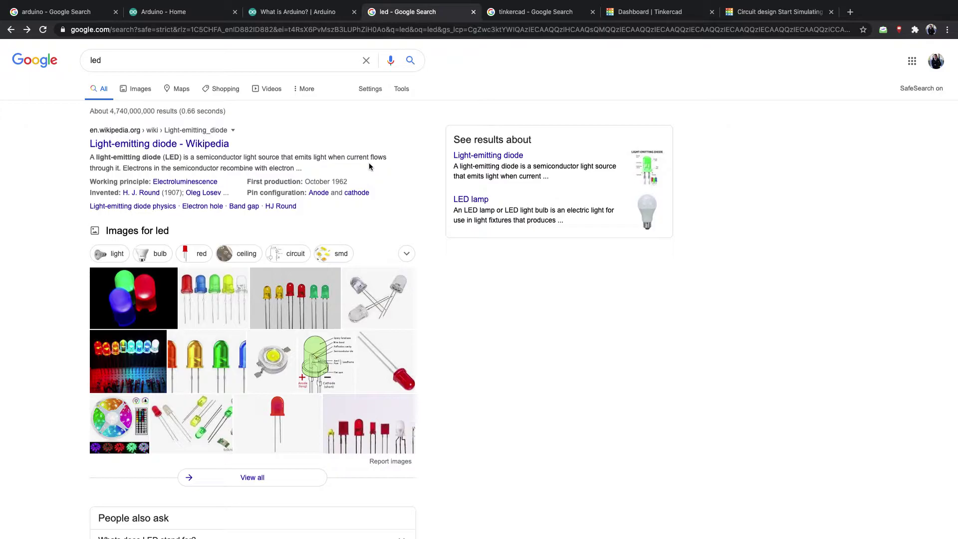
{"action": "left_click", "coordinate": [141, 92]}
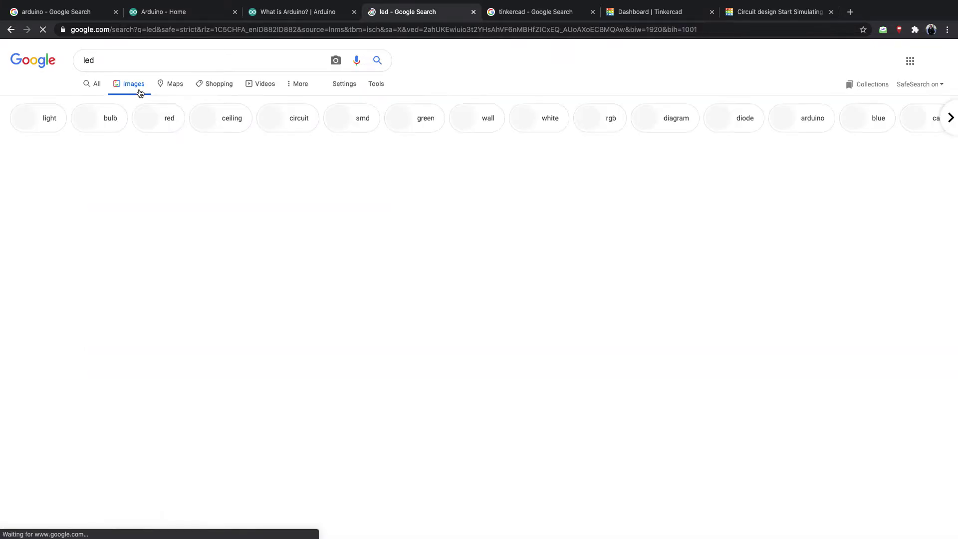
{"action": "scroll", "coordinate": [302, 337], "scroll_direction": "down", "scroll_amount": 1}
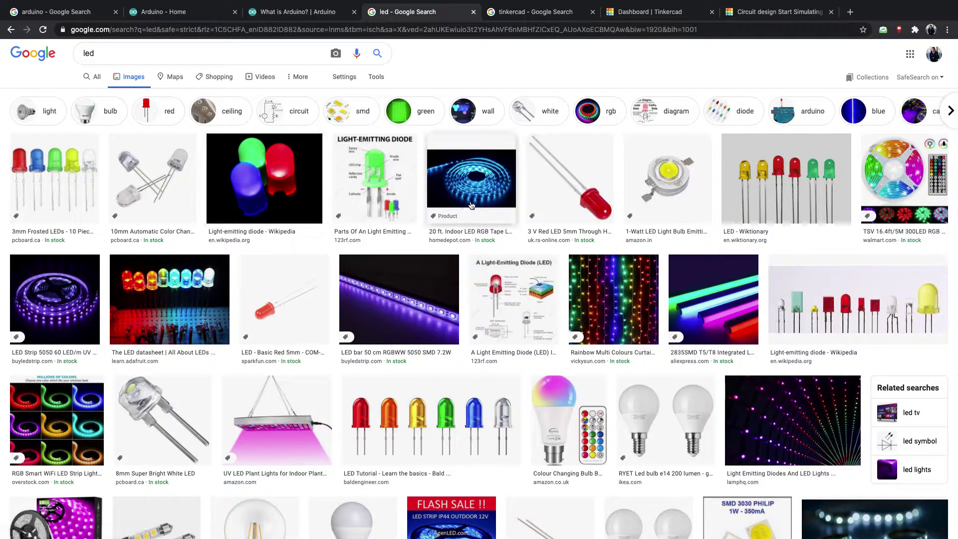
{"action": "scroll", "coordinate": [349, 190], "scroll_direction": "up", "scroll_amount": 1}
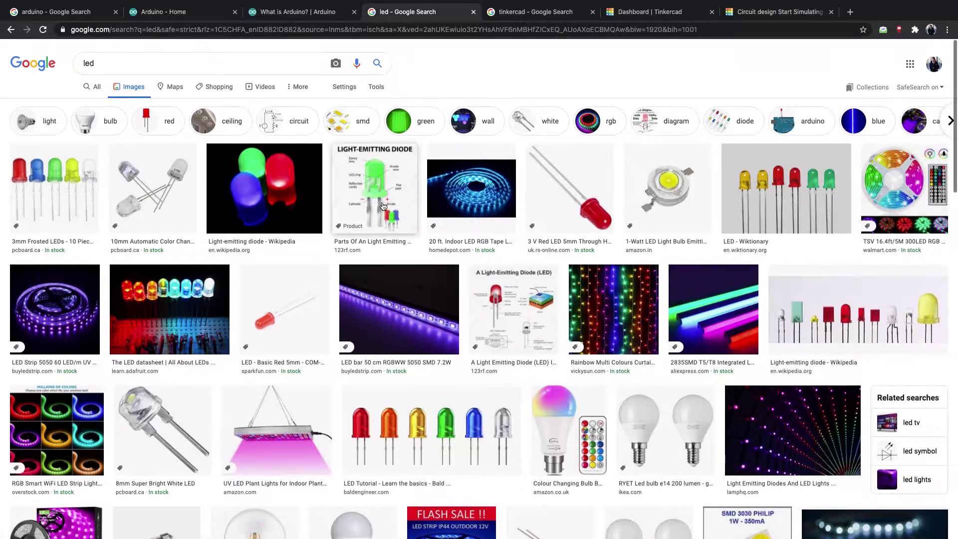
{"action": "left_click", "coordinate": [95, 84]}
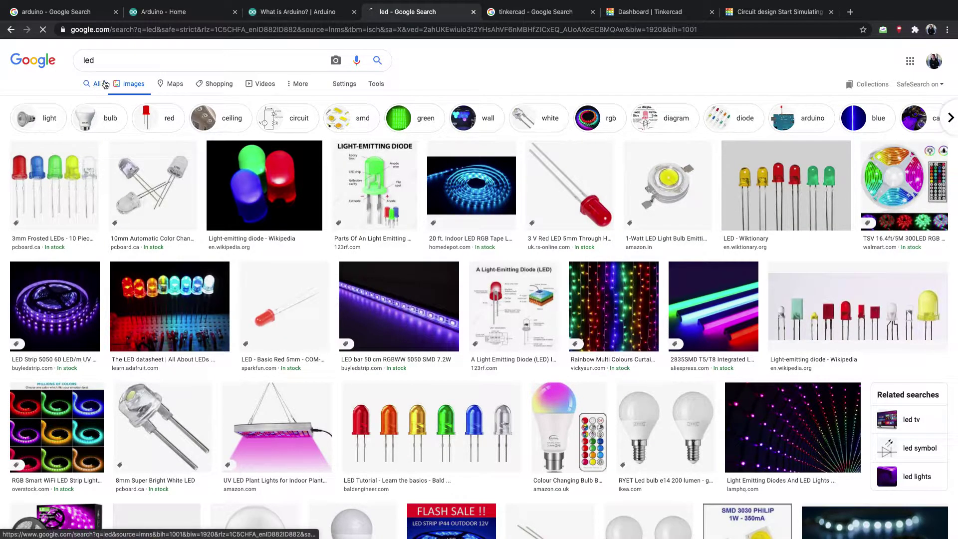
- Search for "led definition" and open the "LED Definition..." diagram from YouTube in the image results
{"action": "type", "text": "definition"}
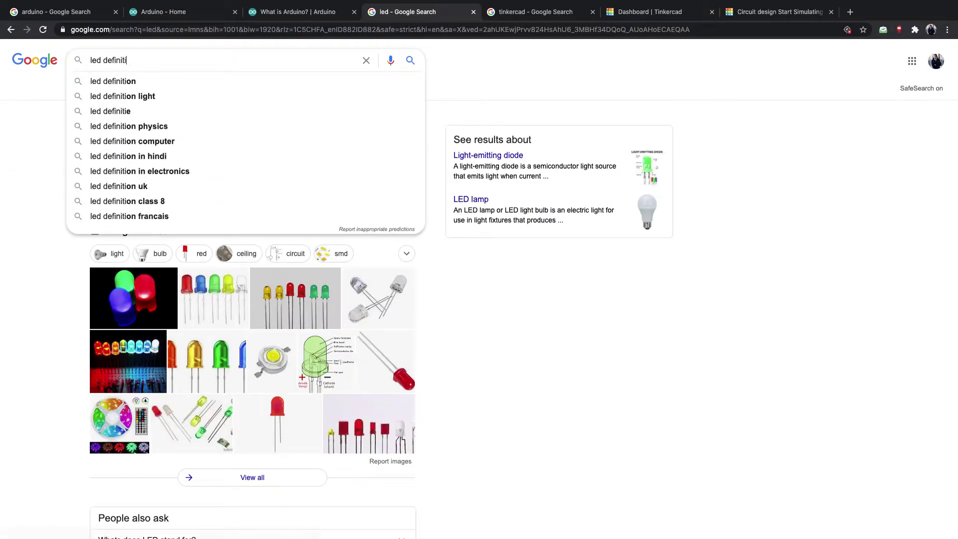
{"action": "key", "text": "Return"}
{"action": "left_click", "coordinate": [149, 93]}
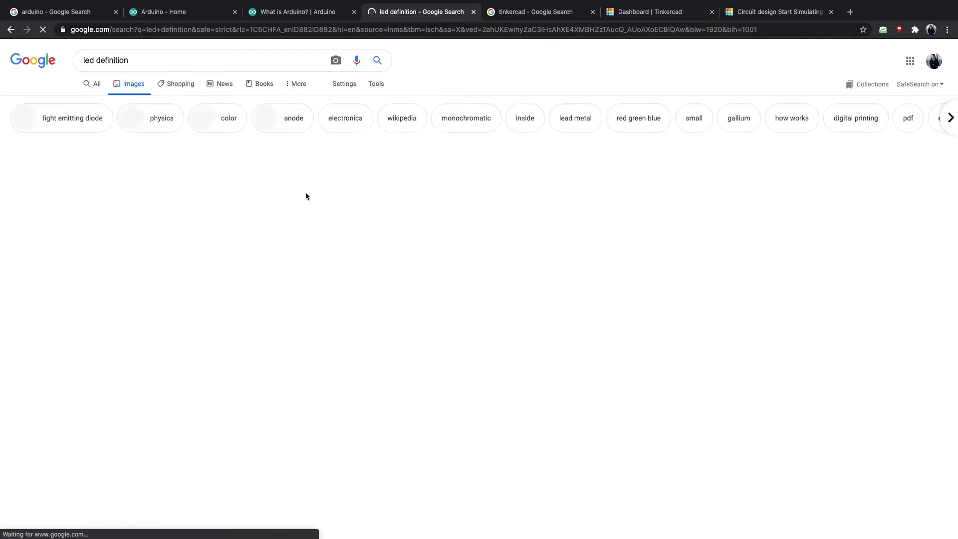
{"action": "left_click", "coordinate": [273, 199]}
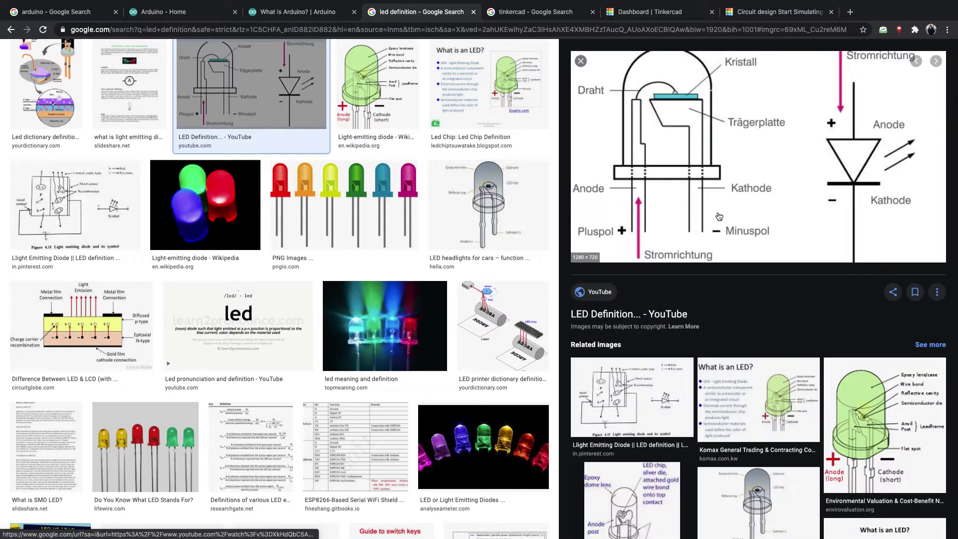
{"action": "scroll", "coordinate": [724, 210], "scroll_direction": "up", "scroll_amount": 2}
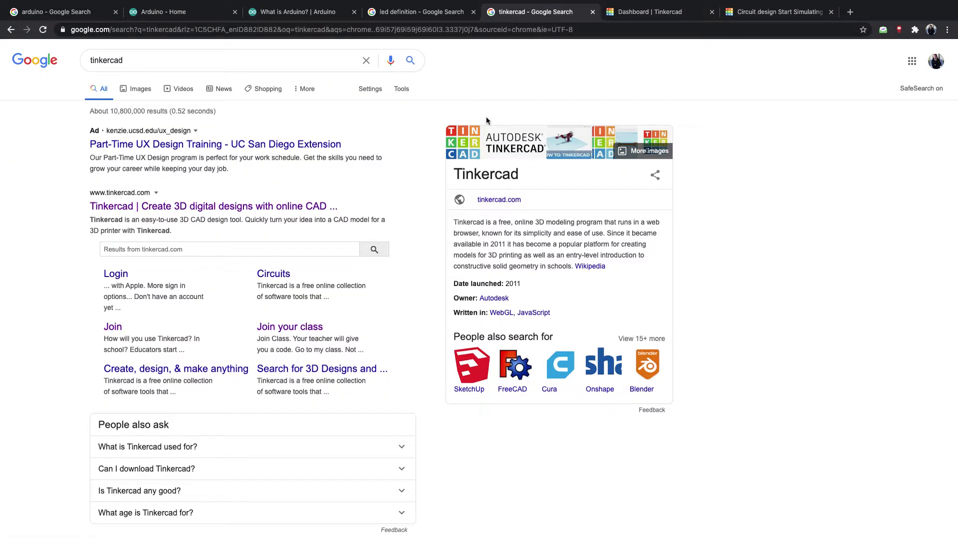
- Revisit the Arduino home page, the Arduino introduction and the LED diagram, ending on the tinkercad search results
{"action": "left_click", "coordinate": [185, 12]}
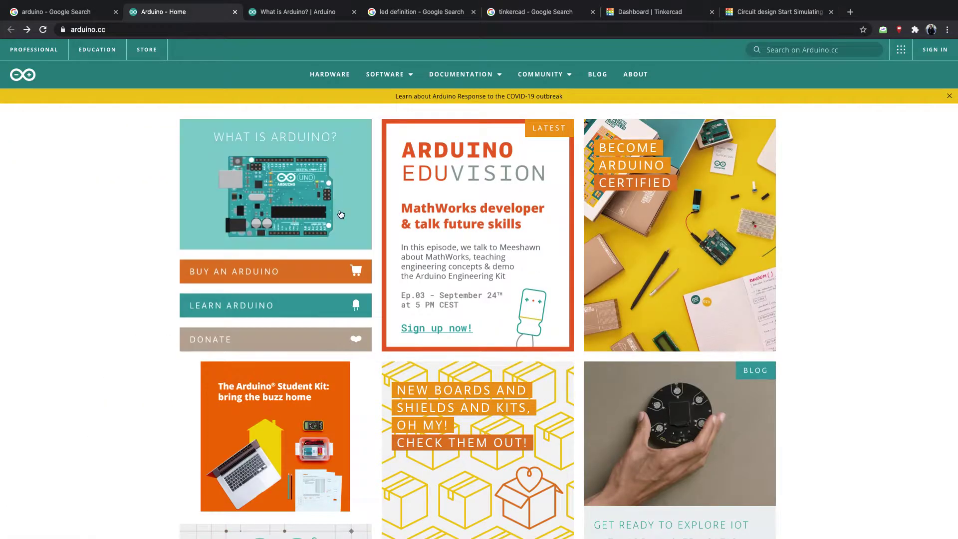
{"action": "left_click", "coordinate": [307, 19]}
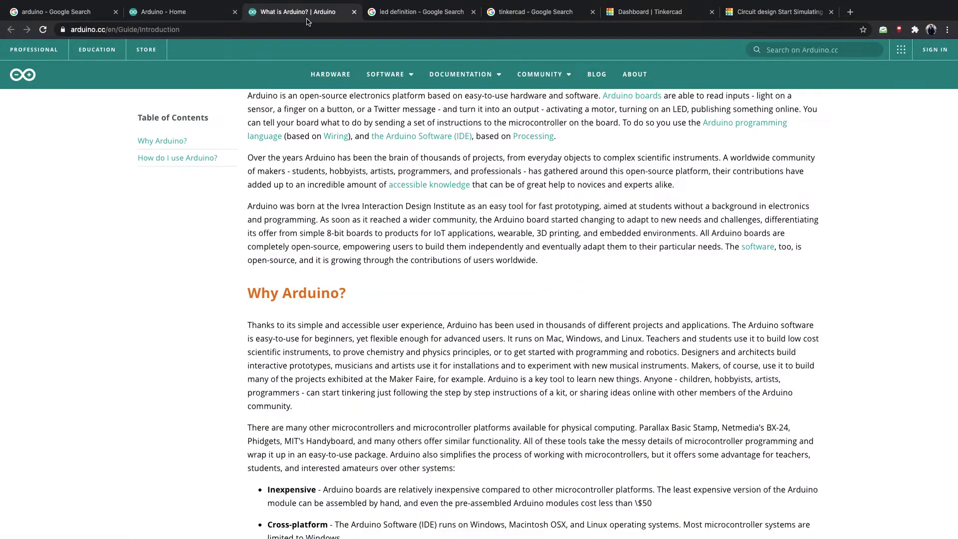
{"action": "left_click", "coordinate": [434, 18]}
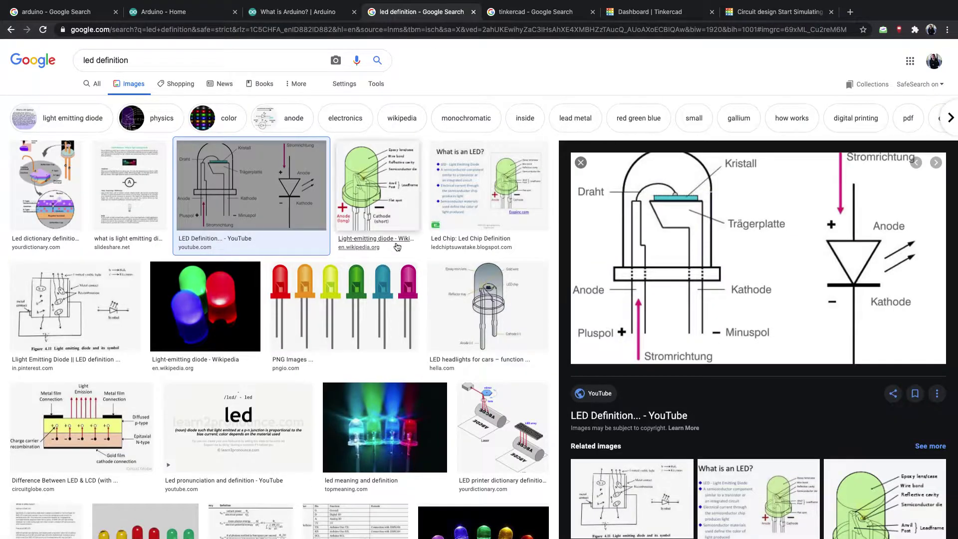
{"action": "left_click", "coordinate": [539, 18]}
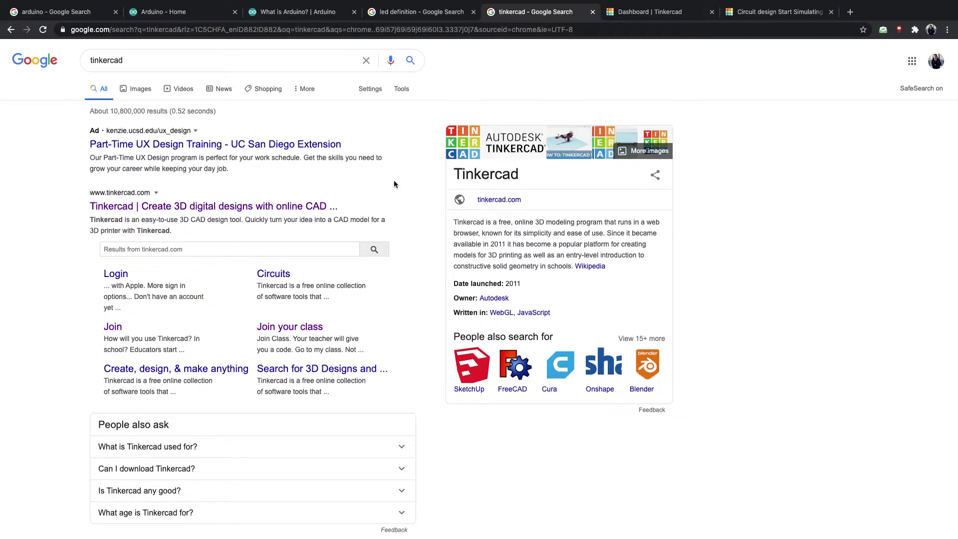
- Open simbel.tedi.sv.ugm.ac.id/stage3.4 in a new tab and go through the TRI A : Unit 1 assignment to the IoT course page
{"action": "left_click", "coordinate": [850, 11]}
{"action": "type", "text": "sim"}
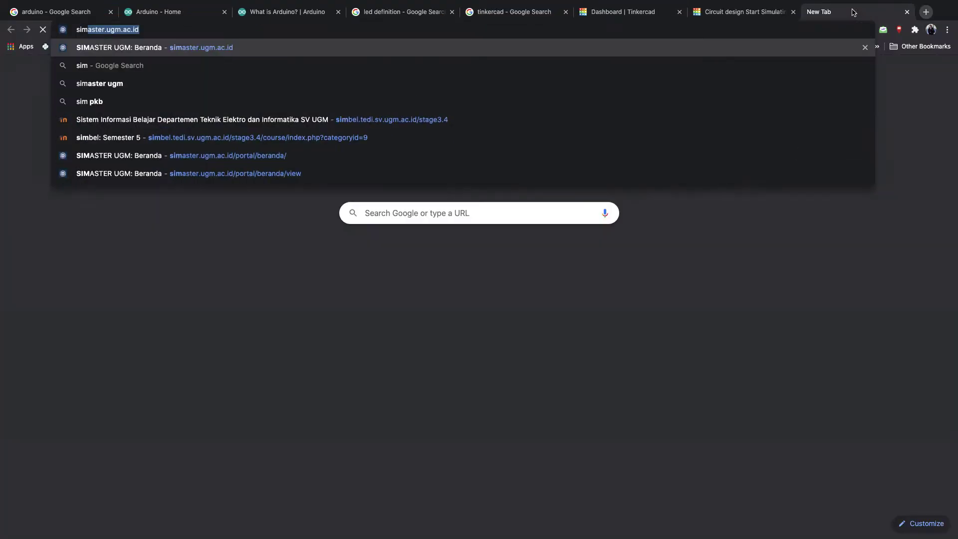
{"action": "type", "text": "bel.tedi.sv.ugm.ac.id/stage3.4"}
{"action": "key", "text": "Return"}
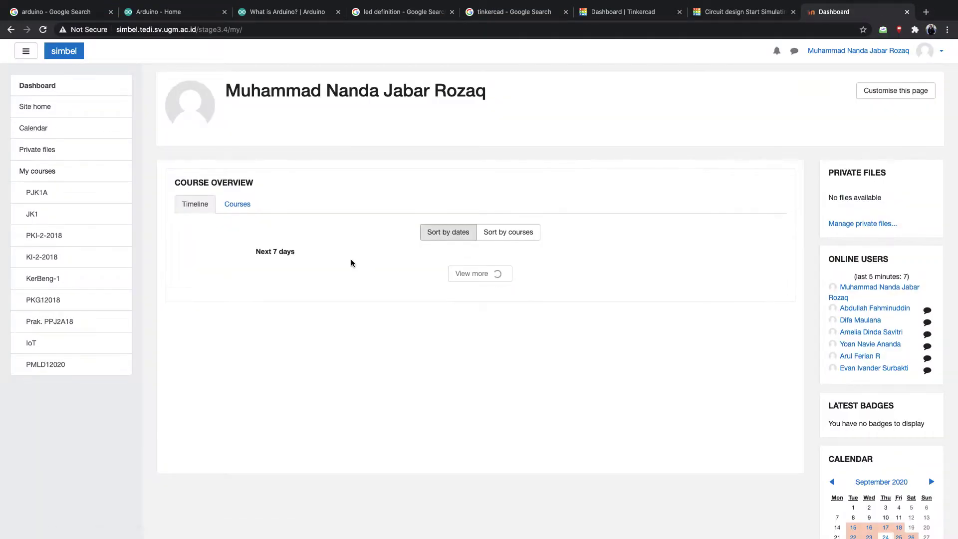
{"action": "left_click", "coordinate": [312, 270]}
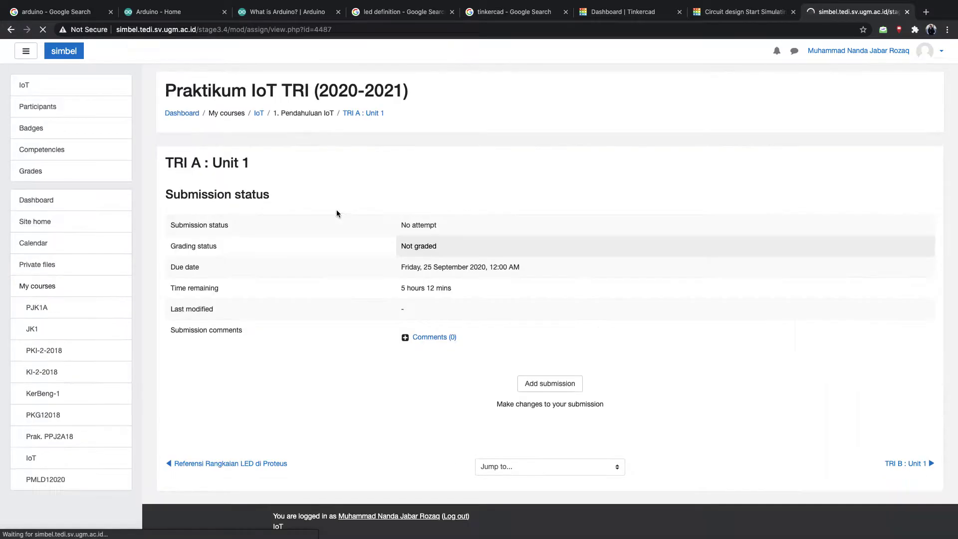
{"action": "left_click", "coordinate": [259, 114]}
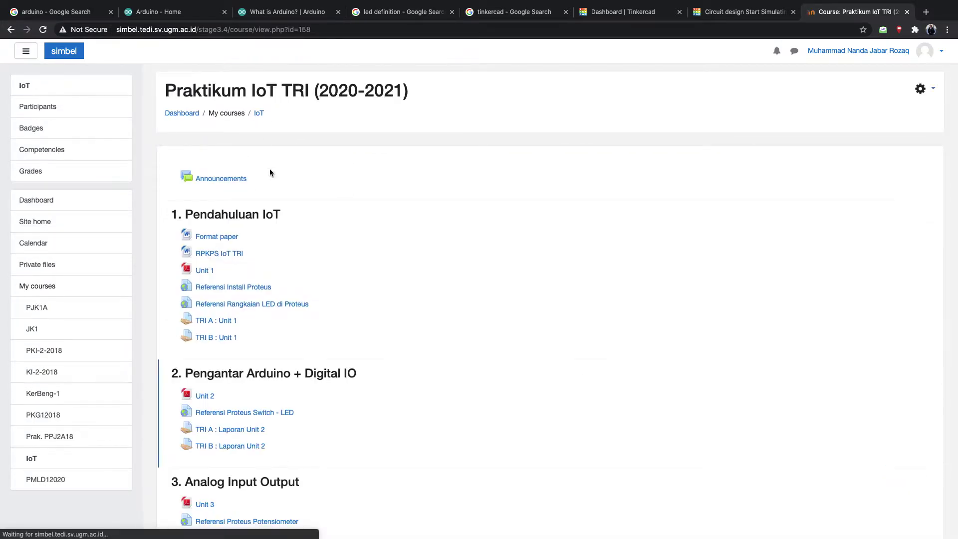
- Open the Unit 1 PDF under Pendahuluan IoT and search for "proteus" in a new tab
{"action": "left_click", "coordinate": [210, 275]}
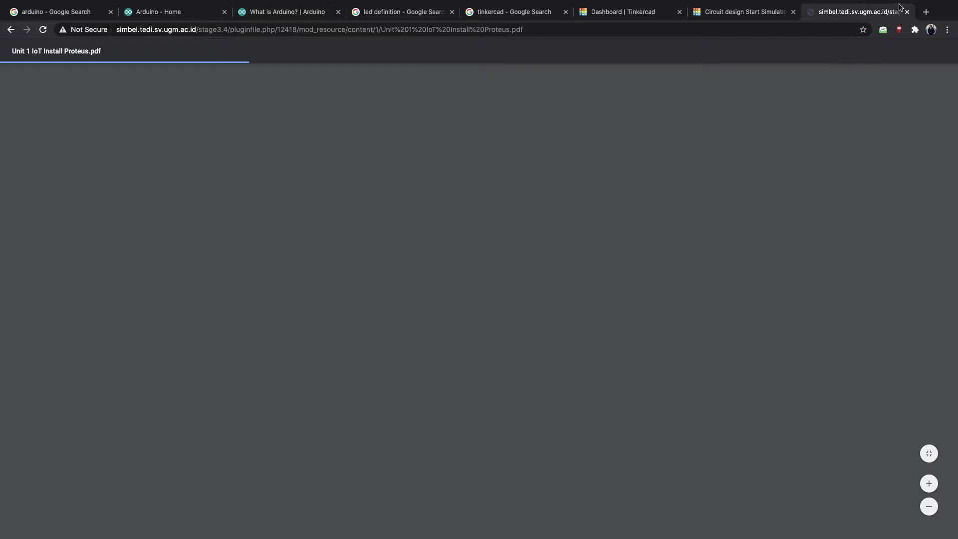
{"action": "left_click", "coordinate": [926, 11]}
{"action": "type", "text": "proteus"}
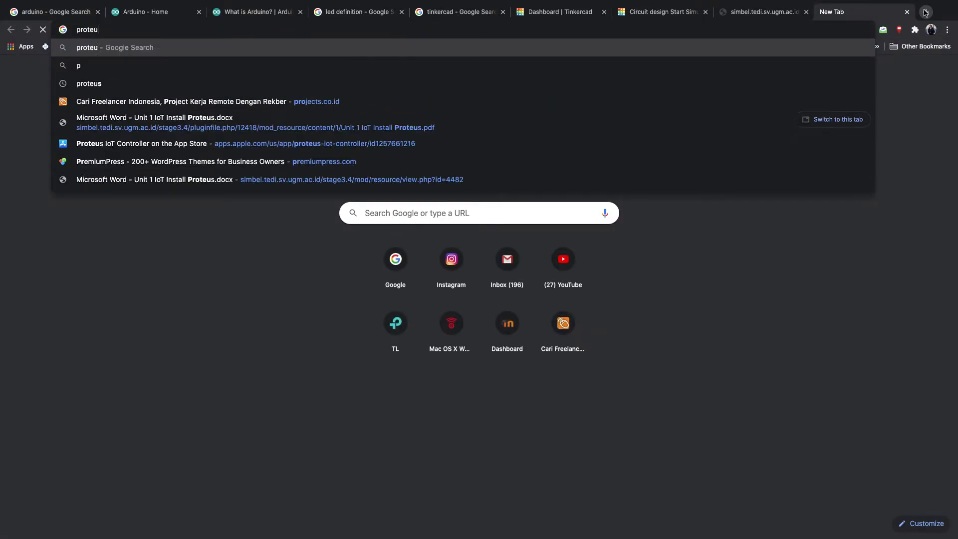
{"action": "key", "text": "Return"}
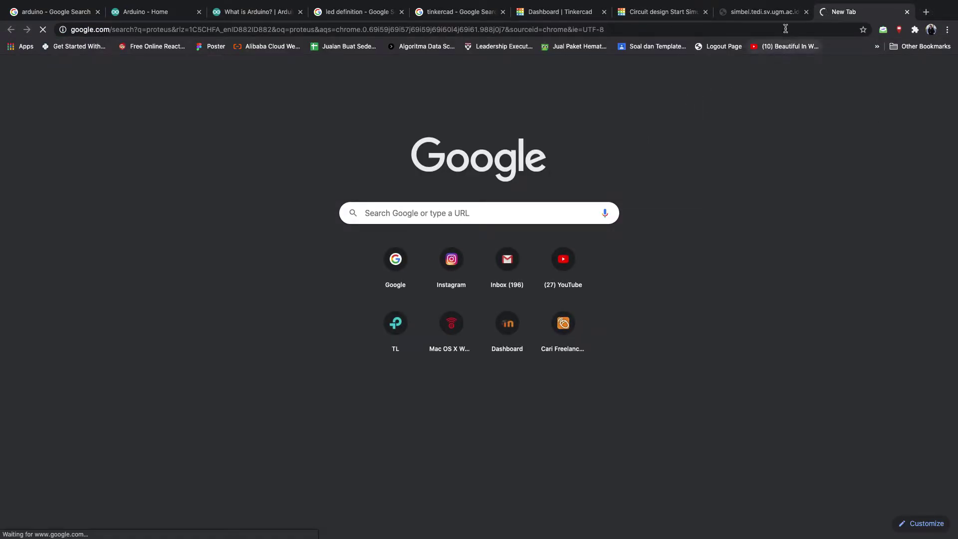
{"action": "left_click", "coordinate": [777, 13]}
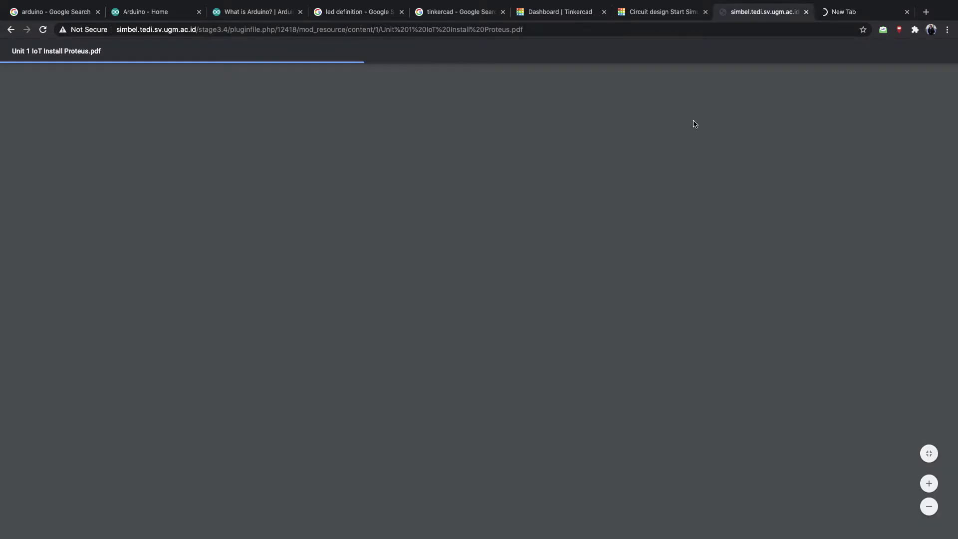
{"action": "left_click", "coordinate": [846, 13]}
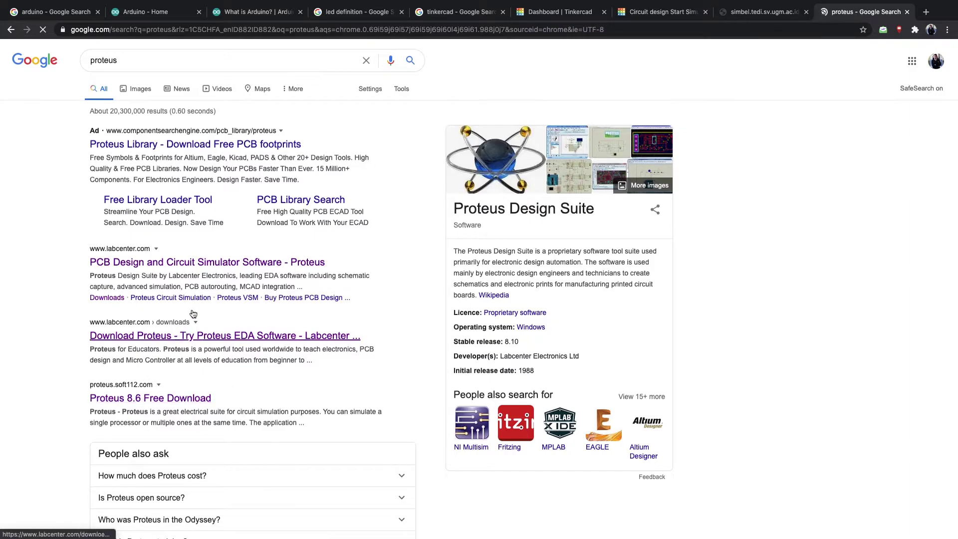
- Revisit the Unit 1 PDF, the Tinkercad dashboard and the tinkercad search results, ending on the proteus search results
{"action": "left_click", "coordinate": [770, 14]}
{"action": "key", "text": "ctrl+Tab"}
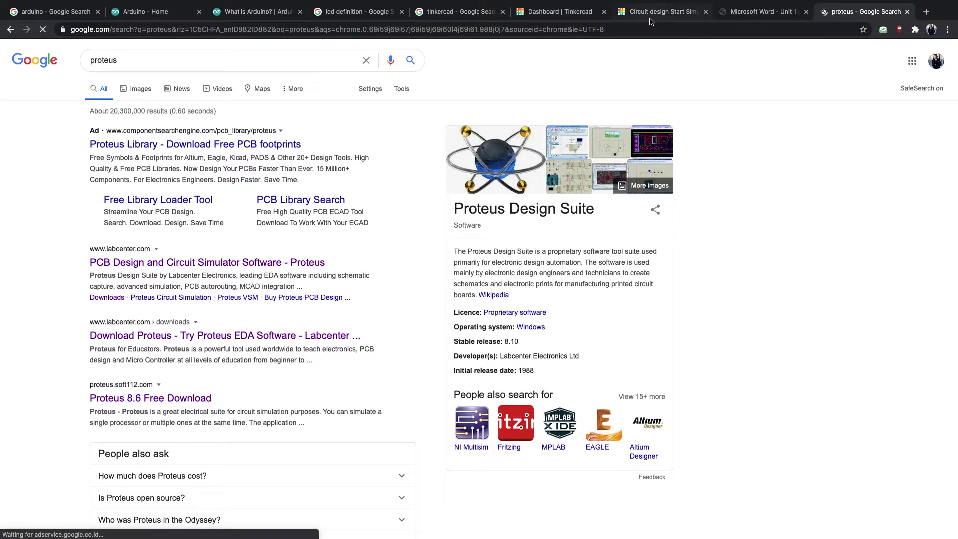
{"action": "left_click", "coordinate": [569, 19]}
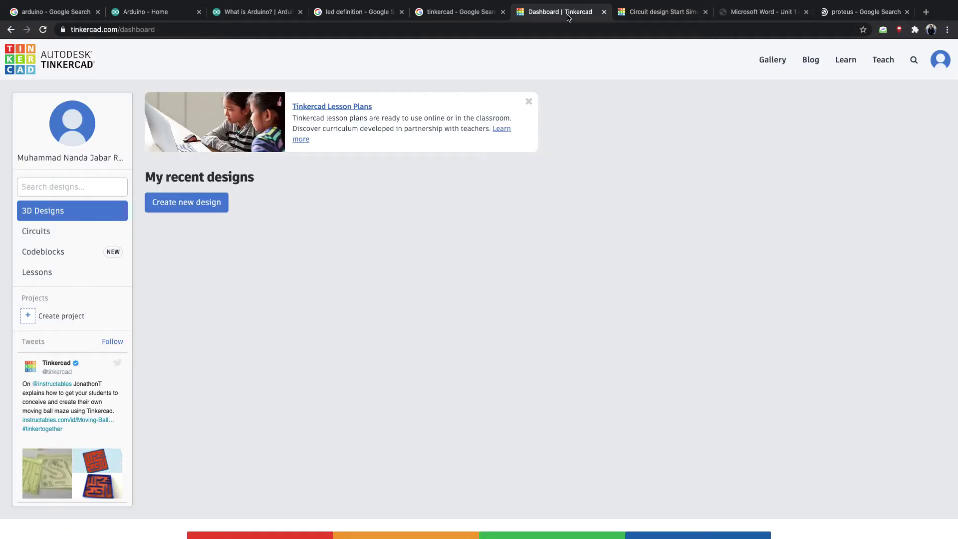
{"action": "left_click", "coordinate": [465, 20]}
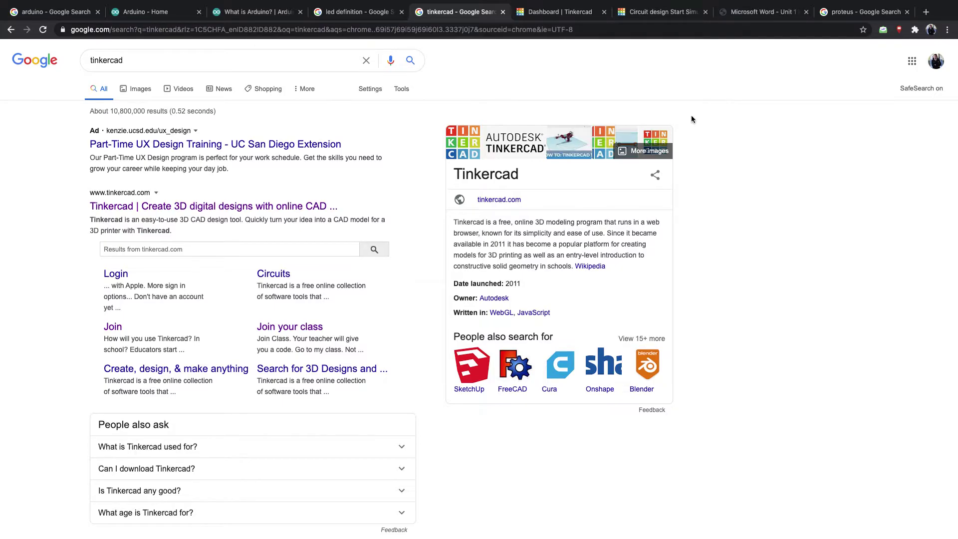
{"action": "left_click", "coordinate": [848, 12]}
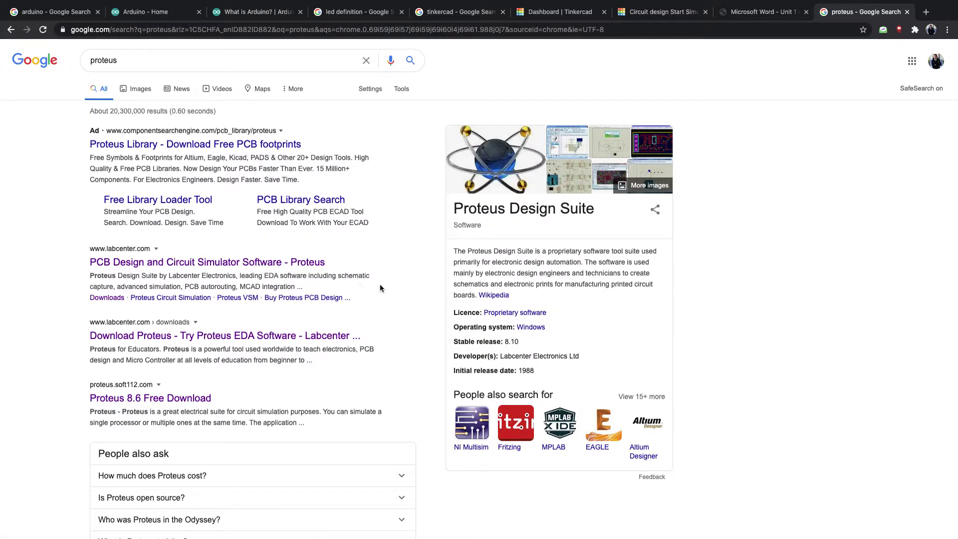
- Return to the Unit 1 PDF and highlight the objective about using Proteus 8 under 1.1 Tujuan
{"action": "left_click", "coordinate": [743, 18]}
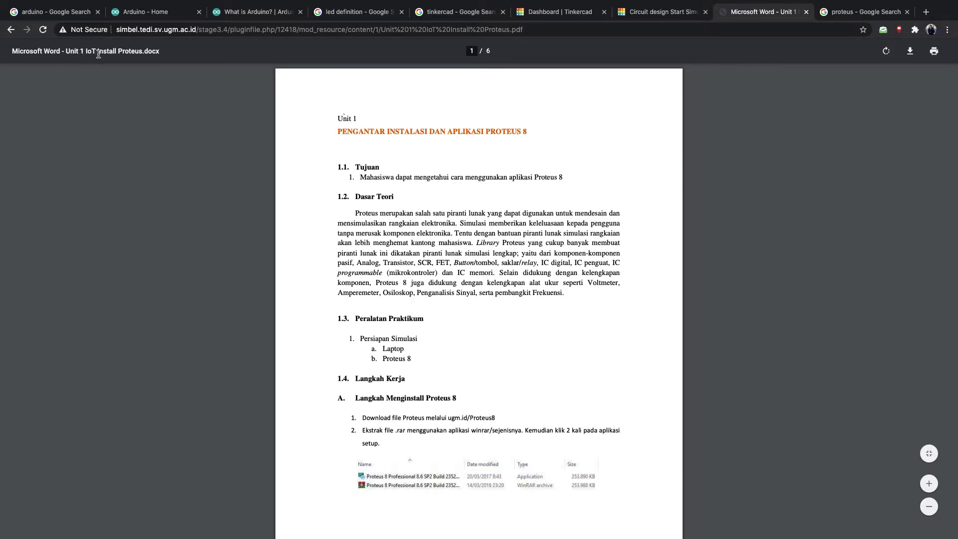
{"action": "left_click_drag", "start_coordinate": [362, 177], "coordinate": [562, 178]}
{"action": "left_click", "coordinate": [566, 180]}
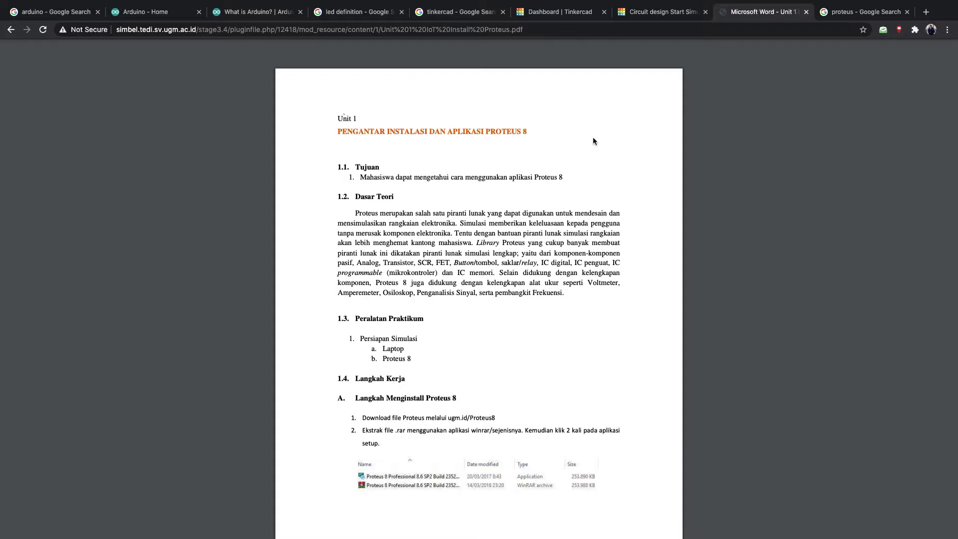
- Revisit the Start Simulating circuit and the tinkercad search results, ending on the Tinkercad dashboard
{"action": "left_click", "coordinate": [662, 15]}
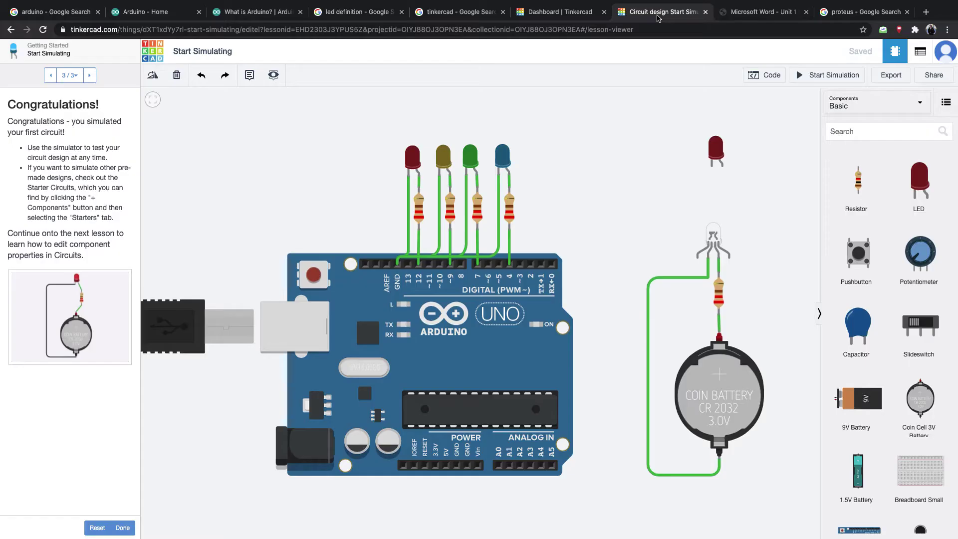
{"action": "left_click", "coordinate": [550, 15]}
{"action": "left_click", "coordinate": [466, 14]}
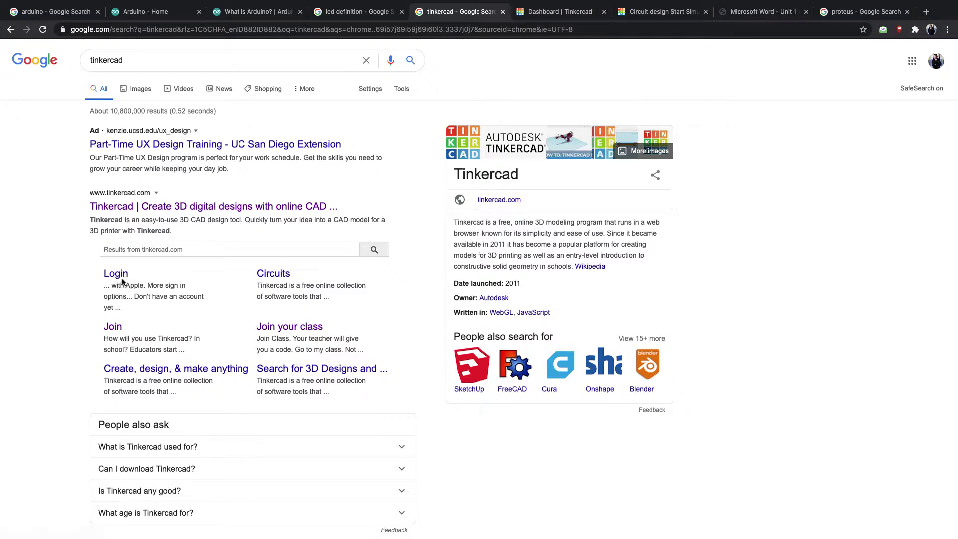
{"action": "left_click", "coordinate": [574, 16]}
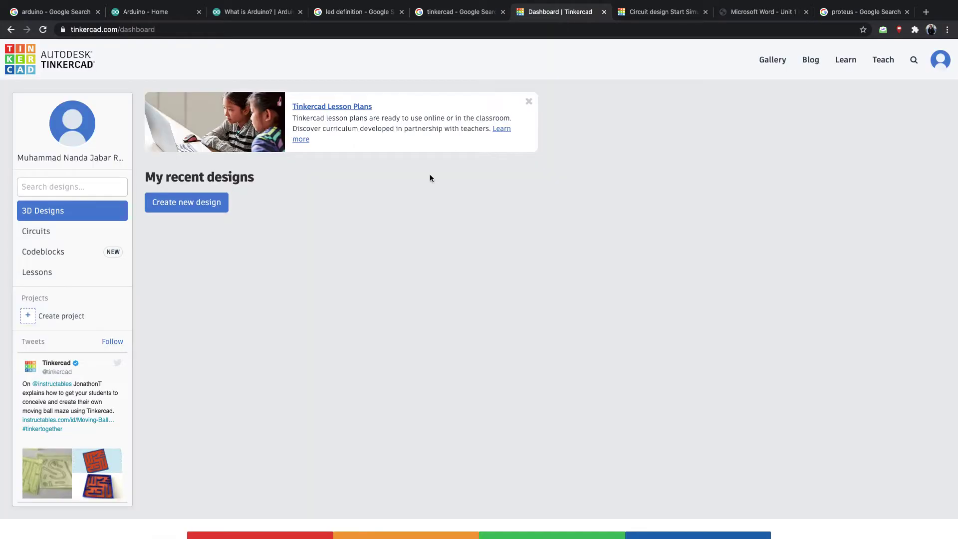
- View the account options on the Tinkercad dashboard and browse its Circuits and Codeblocks sections
{"action": "left_click", "coordinate": [940, 61]}
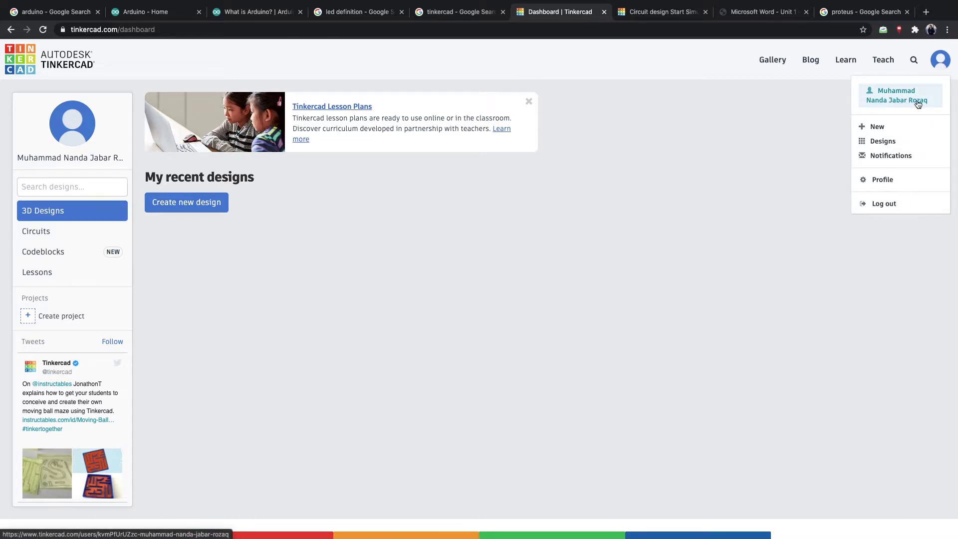
{"action": "left_click", "coordinate": [662, 249]}
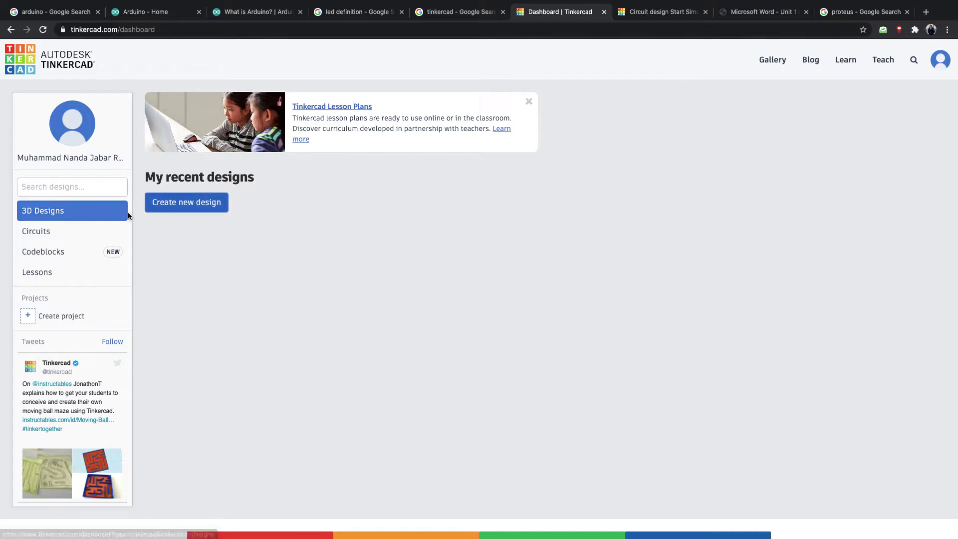
{"action": "left_click", "coordinate": [63, 234]}
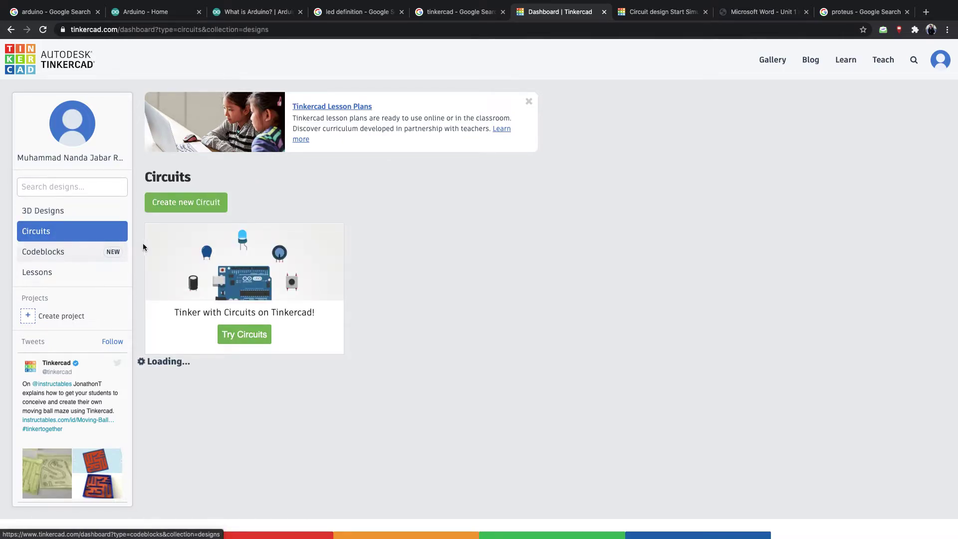
{"action": "left_click", "coordinate": [40, 253]}
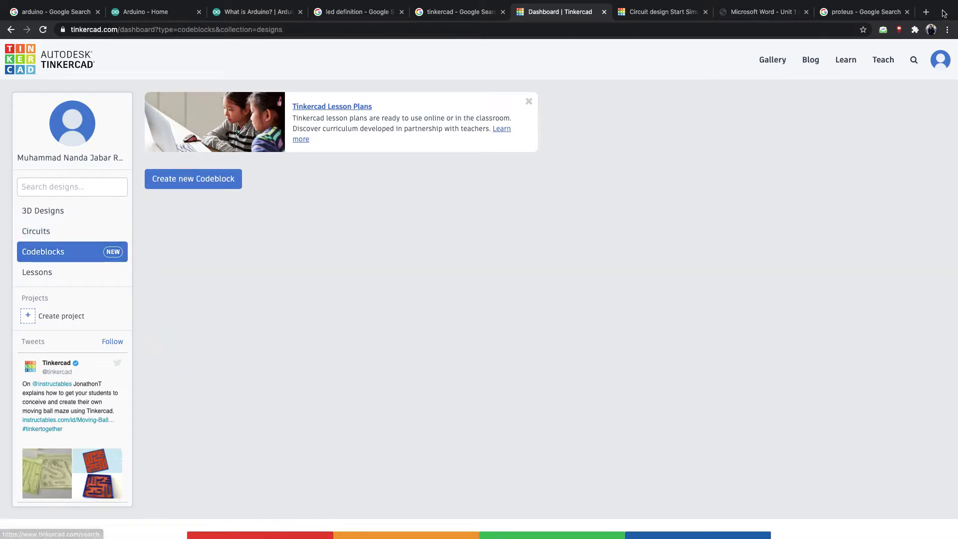
- Replace the proteus search with "codeblock", browse its image results and return to all results
{"action": "left_click", "coordinate": [881, 12]}
{"action": "triple_click", "coordinate": [300, 62]}
{"action": "type", "text": "codeblock"}
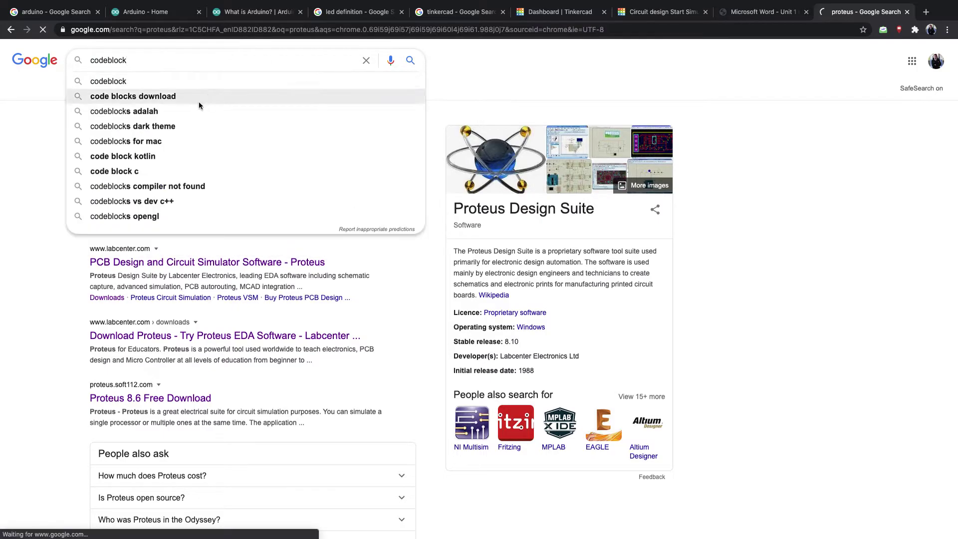
{"action": "key", "text": "Return"}
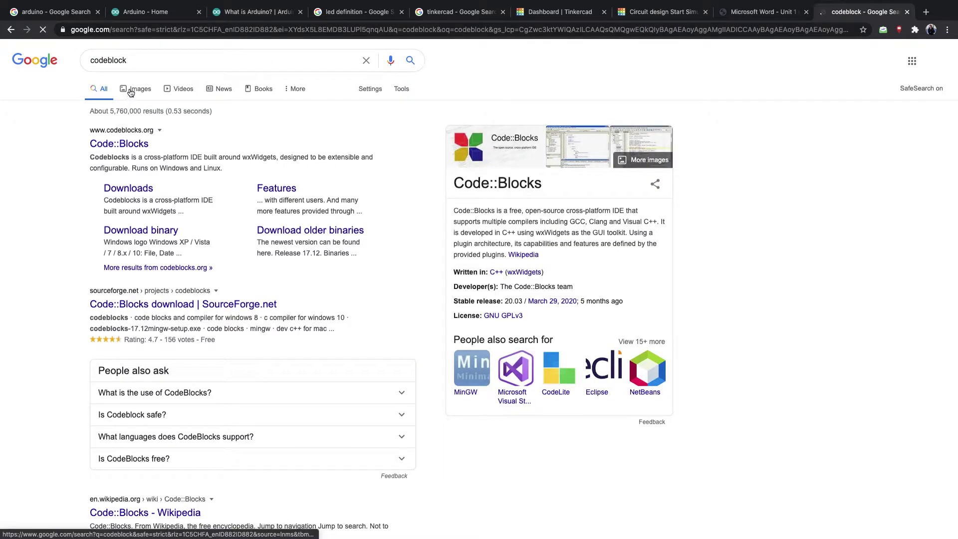
{"action": "left_click", "coordinate": [141, 101]}
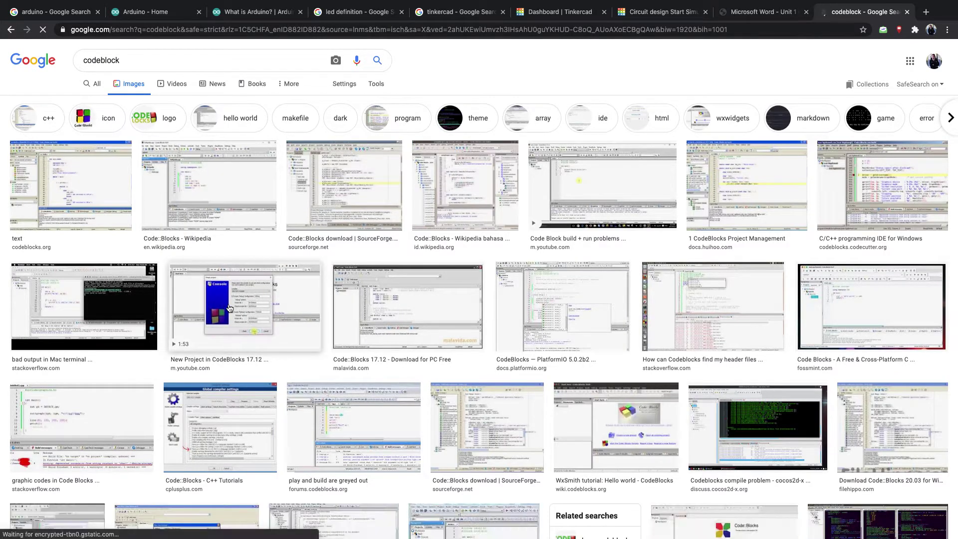
{"action": "scroll", "coordinate": [308, 302], "scroll_direction": "down", "scroll_amount": 1}
{"action": "scroll", "coordinate": [308, 302], "scroll_direction": "down", "scroll_amount": 1}
{"action": "scroll", "coordinate": [308, 302], "scroll_direction": "left", "scroll_amount": 5}
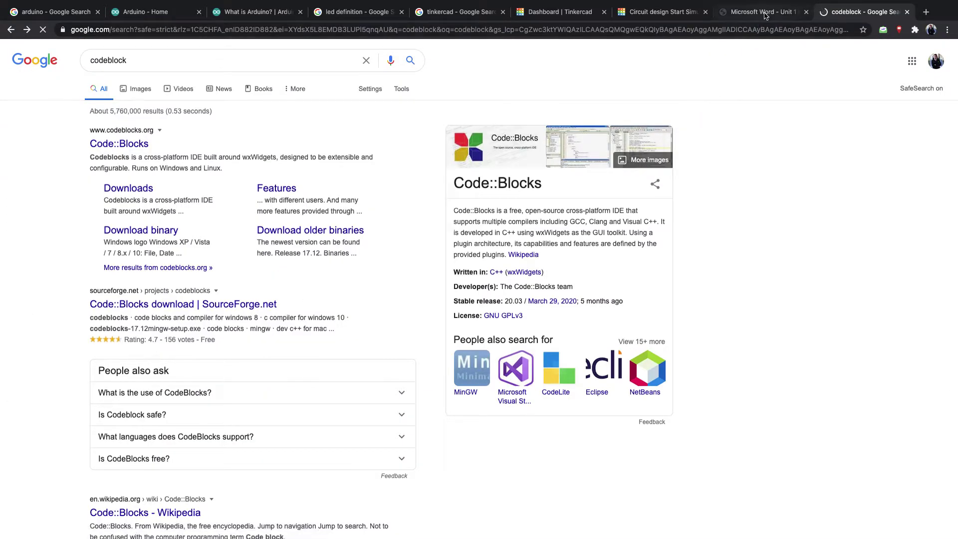
- Launch Try Circuits from the Tinkercad dashboard's Circuits section and switch to the already open Start Simulating design
{"action": "left_click", "coordinate": [555, 19]}
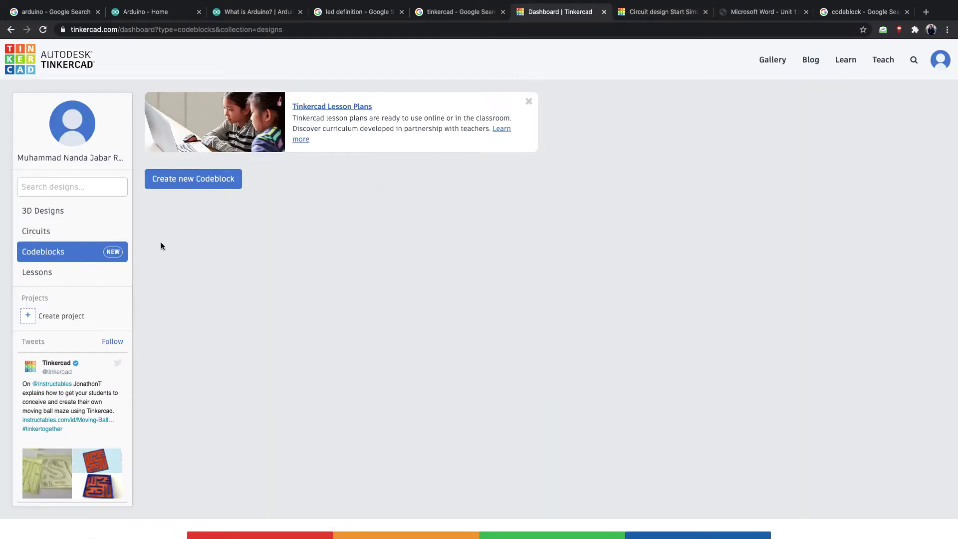
{"action": "left_click", "coordinate": [77, 238]}
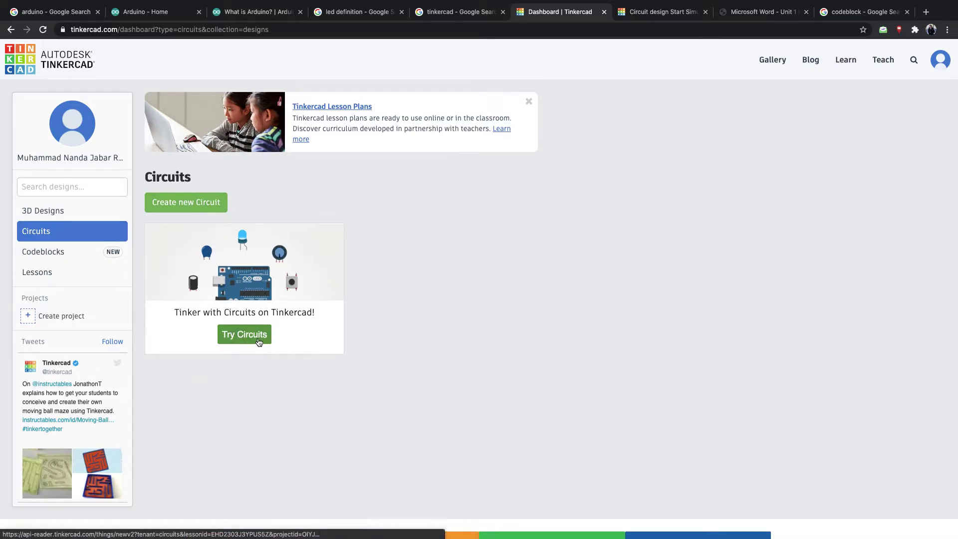
{"action": "left_click", "coordinate": [254, 341]}
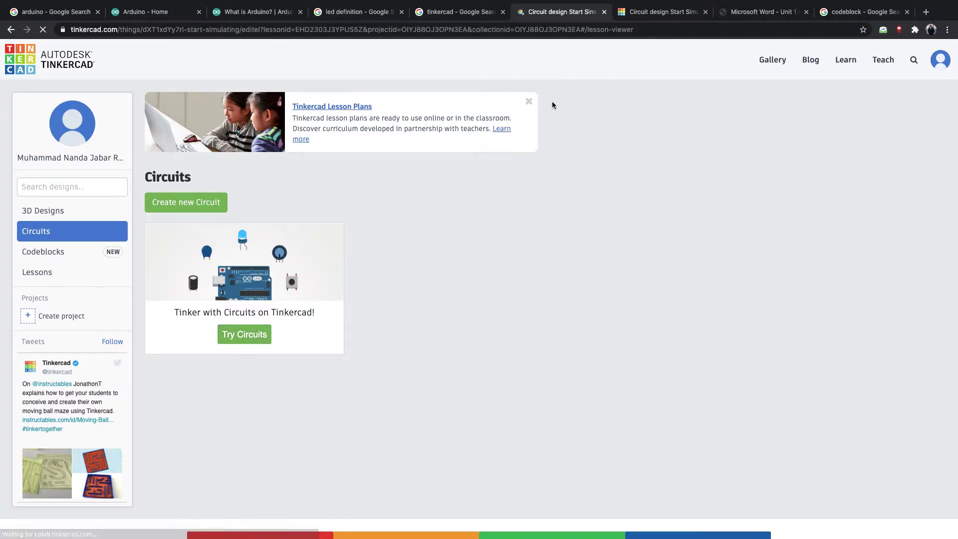
{"action": "left_click", "coordinate": [664, 11]}
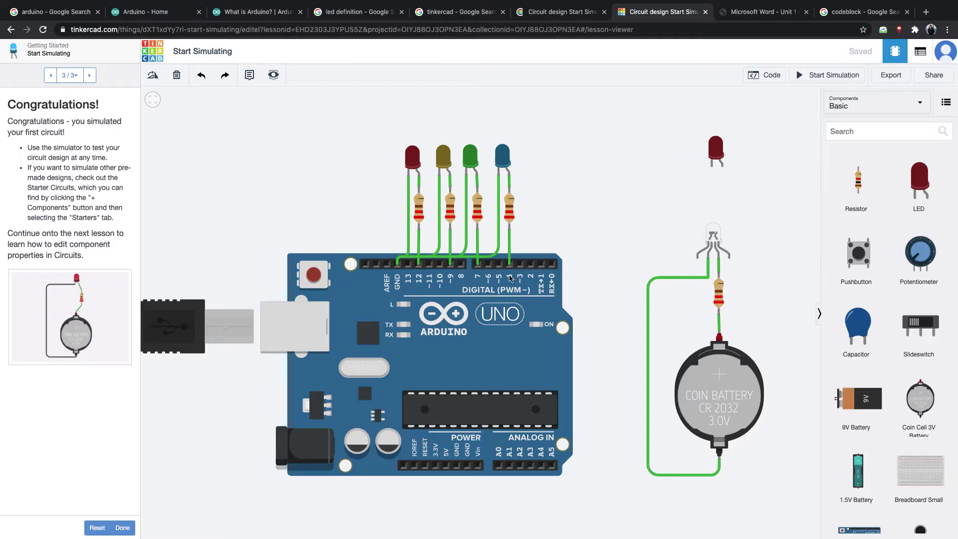
- Examine the Arduino Uno LED circuit and the coin battery circuit on the canvas and fit both in view
{"action": "scroll", "coordinate": [513, 306], "scroll_direction": "down", "scroll_amount": 5}
{"action": "scroll", "coordinate": [513, 307], "scroll_direction": "up", "scroll_amount": 4}
{"action": "scroll", "coordinate": [513, 306], "scroll_direction": "down", "scroll_amount": 1}
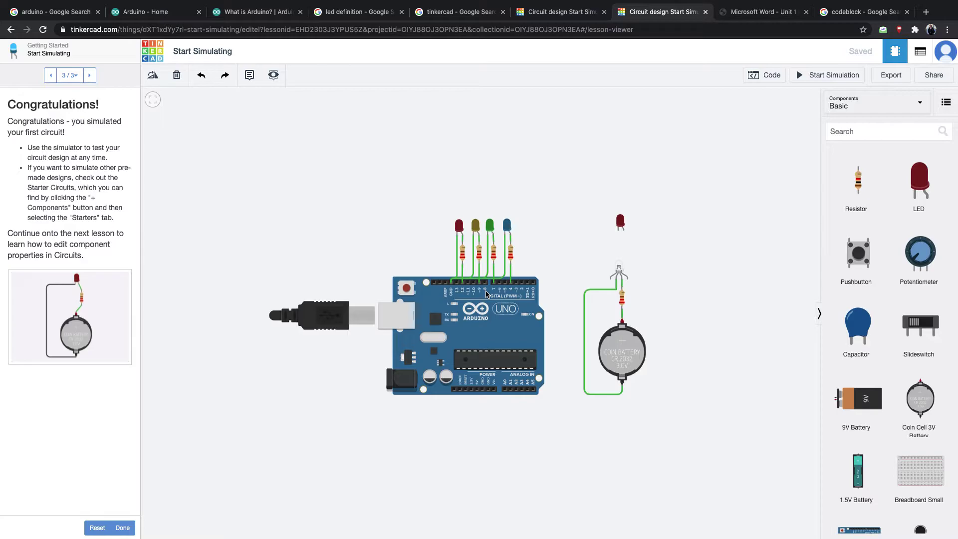
{"action": "scroll", "coordinate": [549, 234], "scroll_direction": "up", "scroll_amount": 4}
{"action": "scroll", "coordinate": [549, 235], "scroll_direction": "down", "scroll_amount": 2}
{"action": "key", "text": "f"}
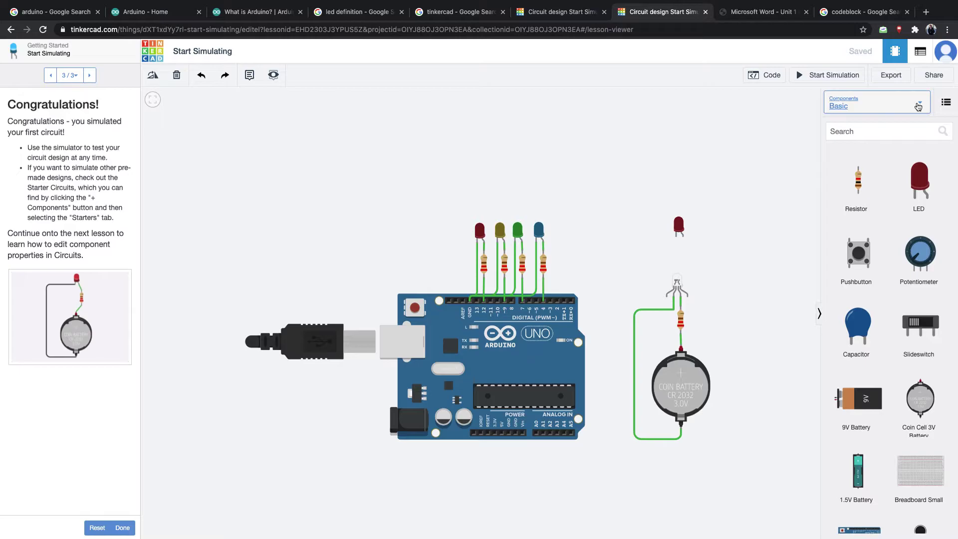
- Look through the component categories and browse the whole Basic components library, ending back at its first entries
{"action": "left_click", "coordinate": [918, 106]}
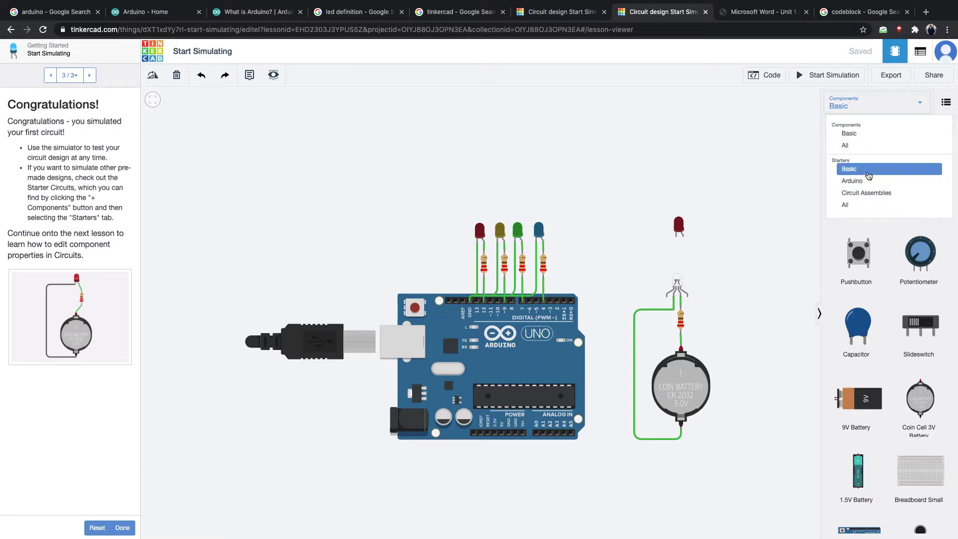
{"action": "left_click", "coordinate": [790, 236]}
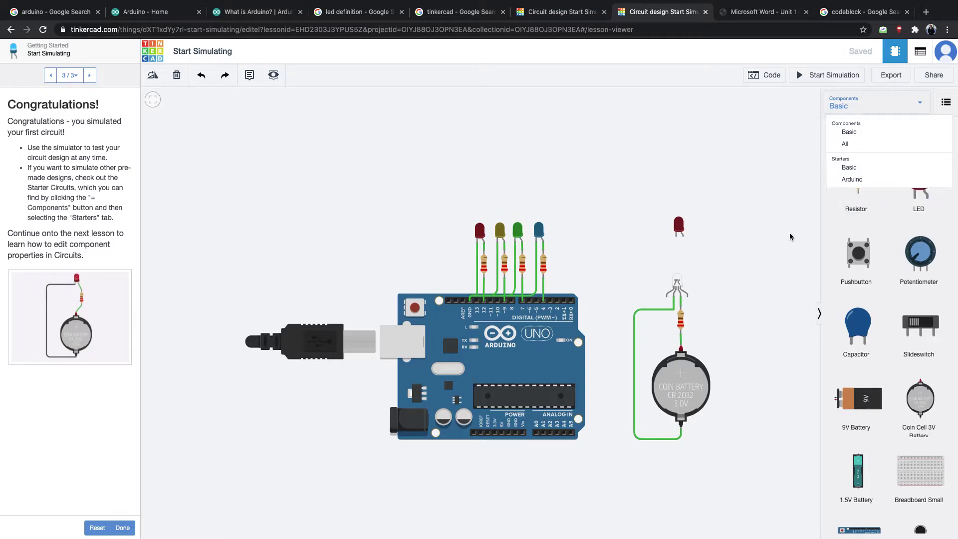
{"action": "scroll", "coordinate": [877, 295], "scroll_direction": "down", "scroll_amount": 2}
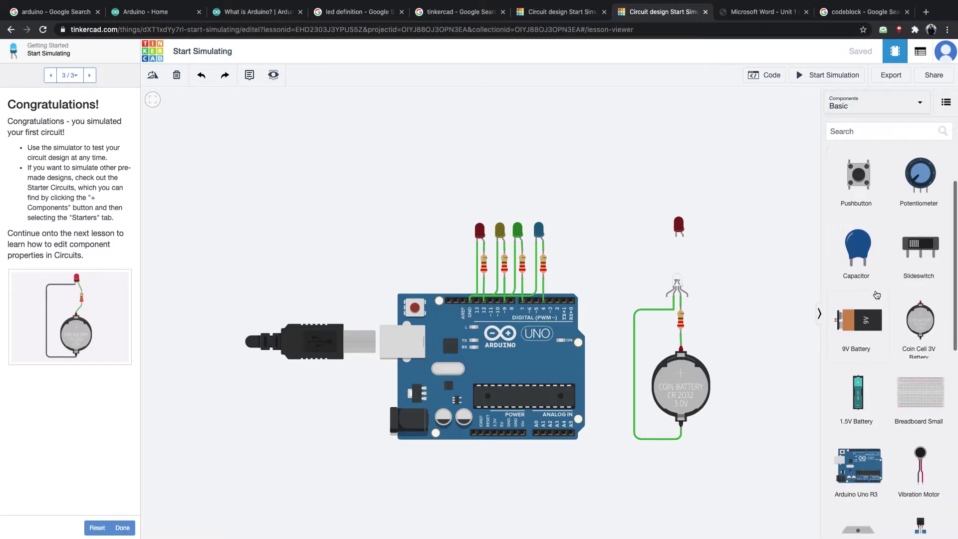
{"action": "scroll", "coordinate": [877, 295], "scroll_direction": "down", "scroll_amount": 6}
{"action": "scroll", "coordinate": [877, 295], "scroll_direction": "down", "scroll_amount": 3}
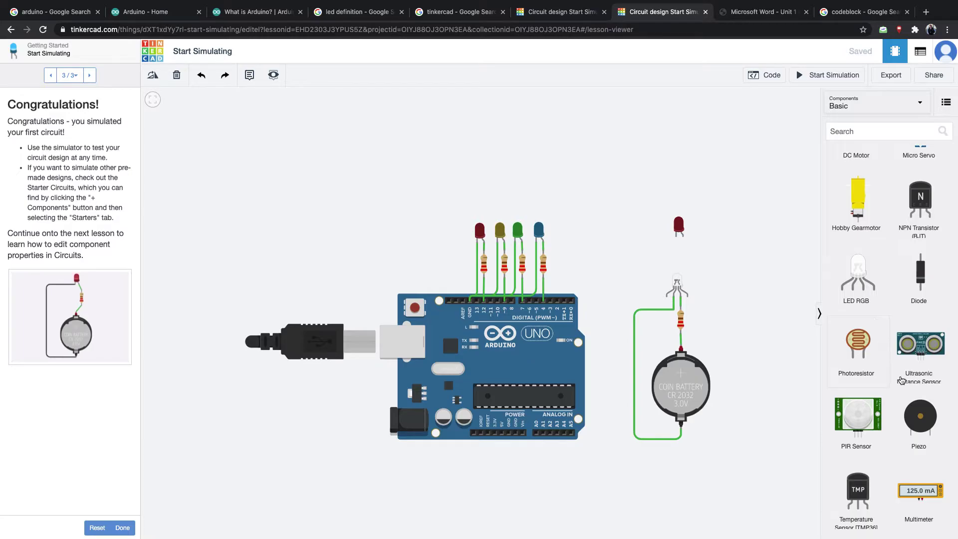
{"action": "scroll", "coordinate": [898, 426], "scroll_direction": "up", "scroll_amount": 4}
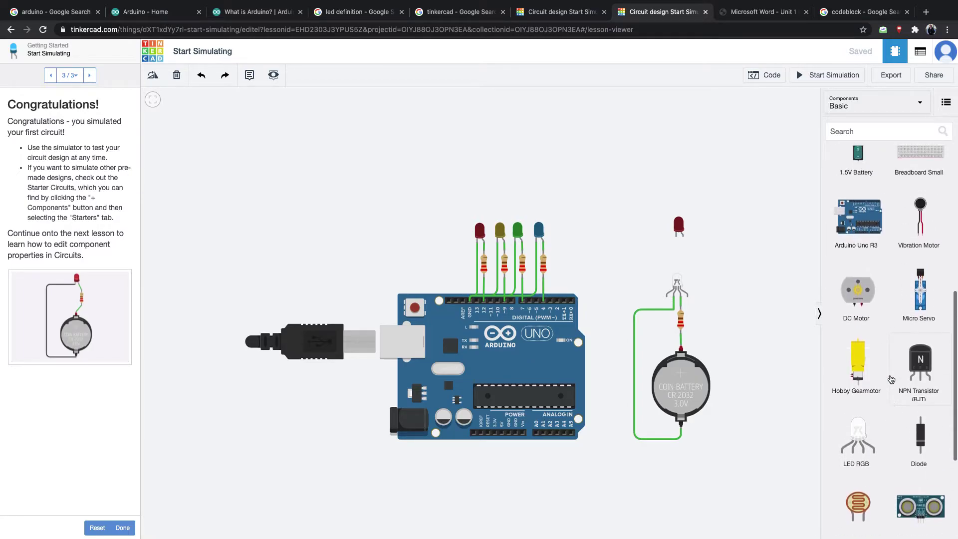
{"action": "scroll", "coordinate": [878, 306], "scroll_direction": "up", "scroll_amount": 2}
{"action": "scroll", "coordinate": [879, 305], "scroll_direction": "up", "scroll_amount": 5}
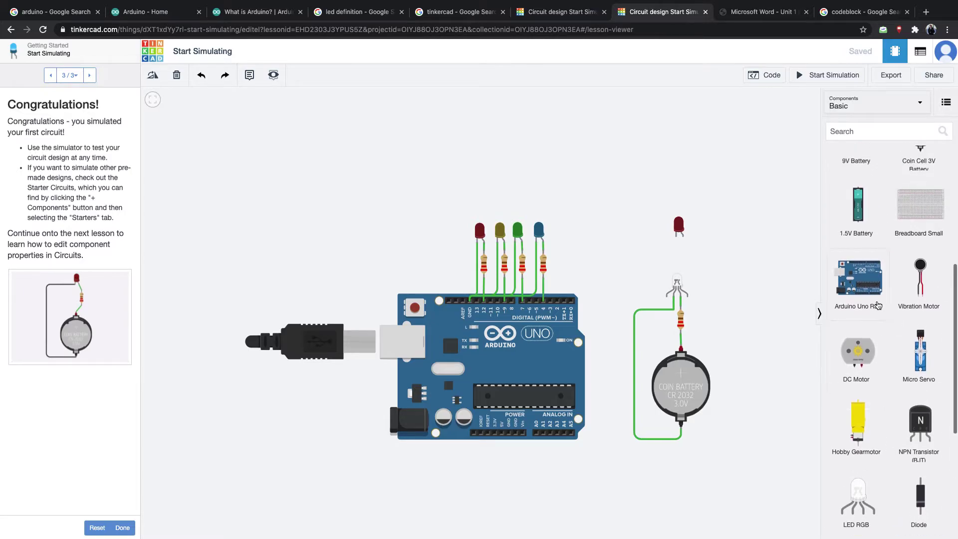
{"action": "scroll", "coordinate": [878, 305], "scroll_direction": "up", "scroll_amount": 4}
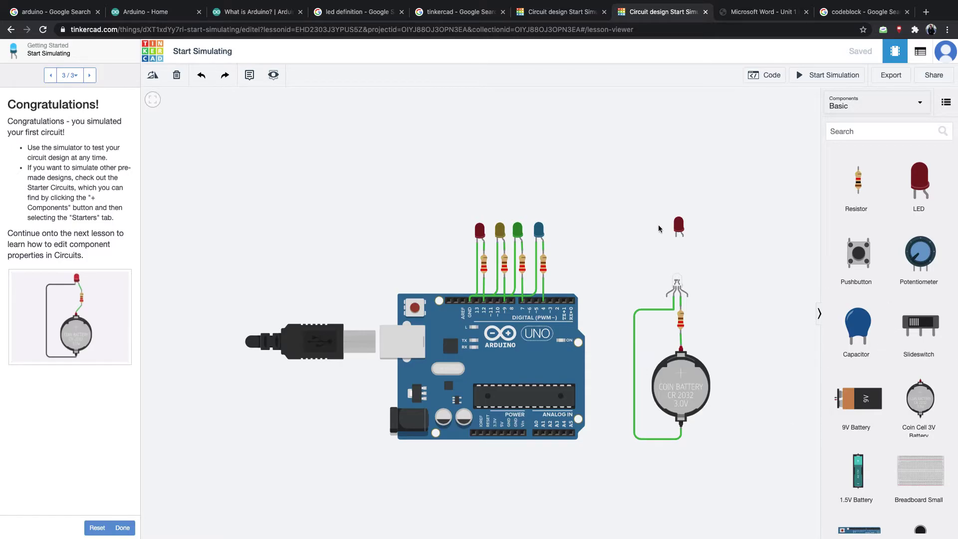
- Move the loose red LED slightly farther above the coin battery circuit and name it "sample led"
{"action": "scroll", "coordinate": [655, 207], "scroll_direction": "up", "scroll_amount": 2}
{"action": "scroll", "coordinate": [713, 247], "scroll_direction": "down", "scroll_amount": 2}
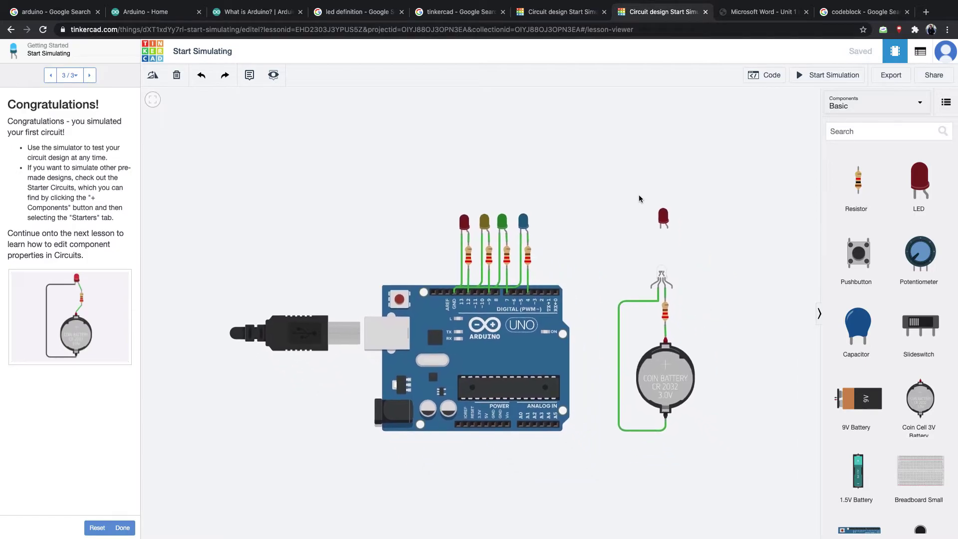
{"action": "left_click_drag", "start_coordinate": [667, 220], "coordinate": [674, 207]}
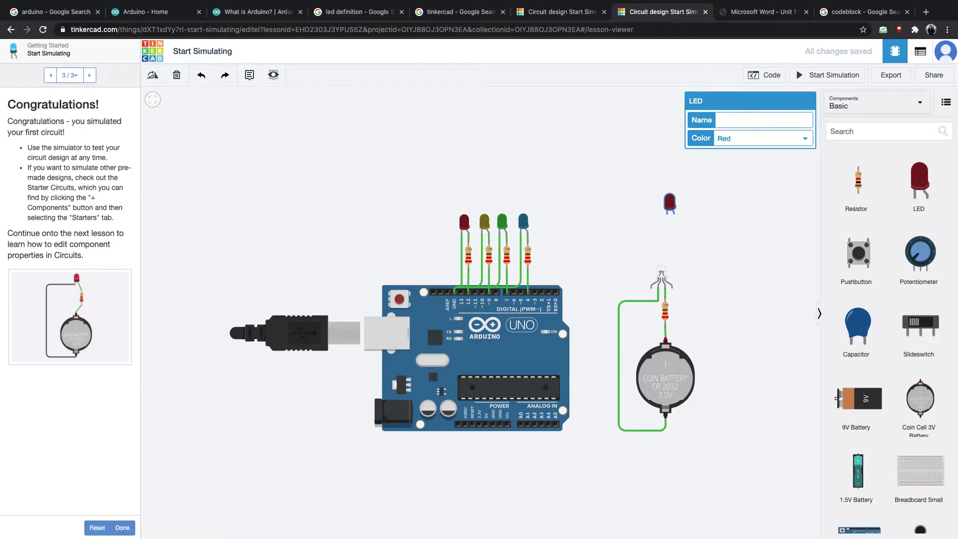
{"action": "type", "text": "sampleled"}
- Try blue, orange and yellow as the sample LED's color, and finally set it to green
{"action": "left_click", "coordinate": [769, 140]}
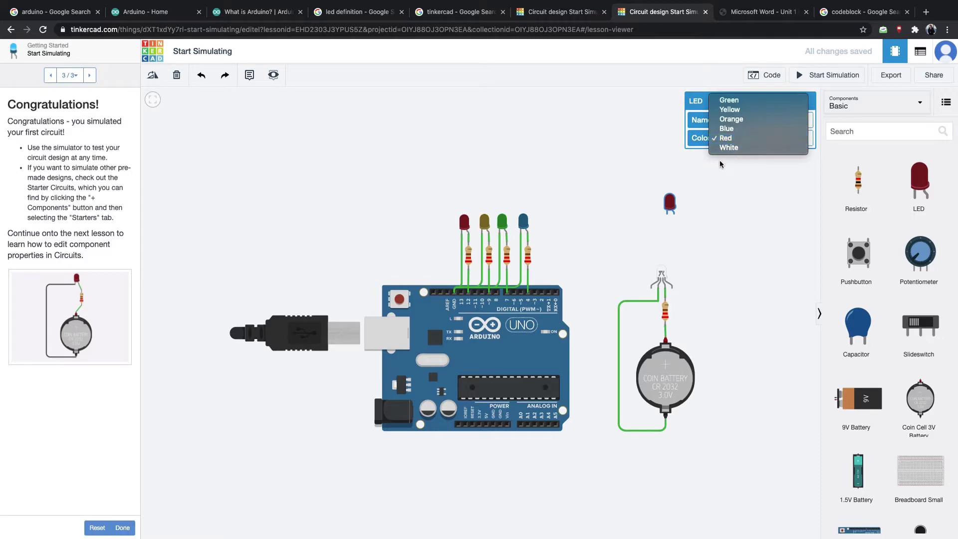
{"action": "left_click", "coordinate": [749, 129]}
{"action": "left_click", "coordinate": [747, 141]}
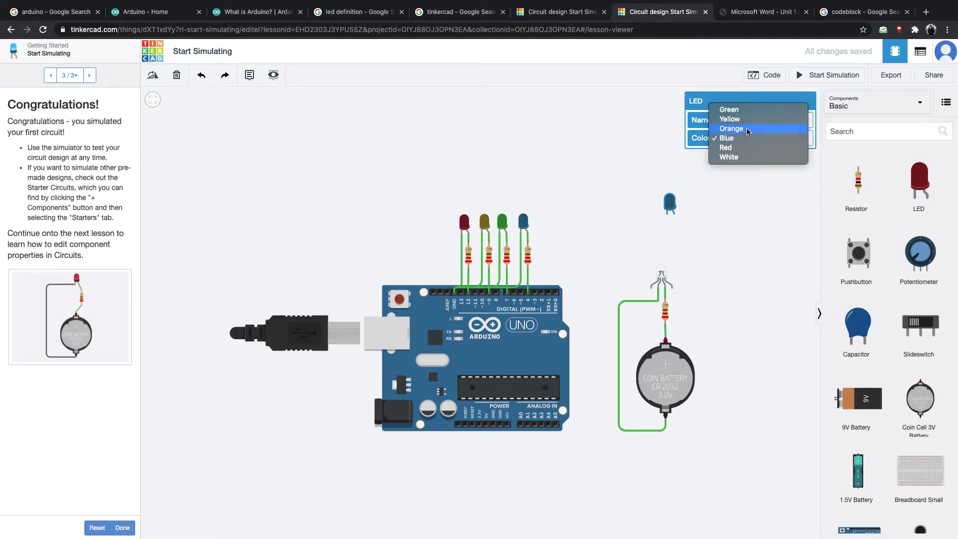
{"action": "left_click", "coordinate": [746, 129]}
{"action": "left_click", "coordinate": [747, 141]}
{"action": "left_click", "coordinate": [747, 127]}
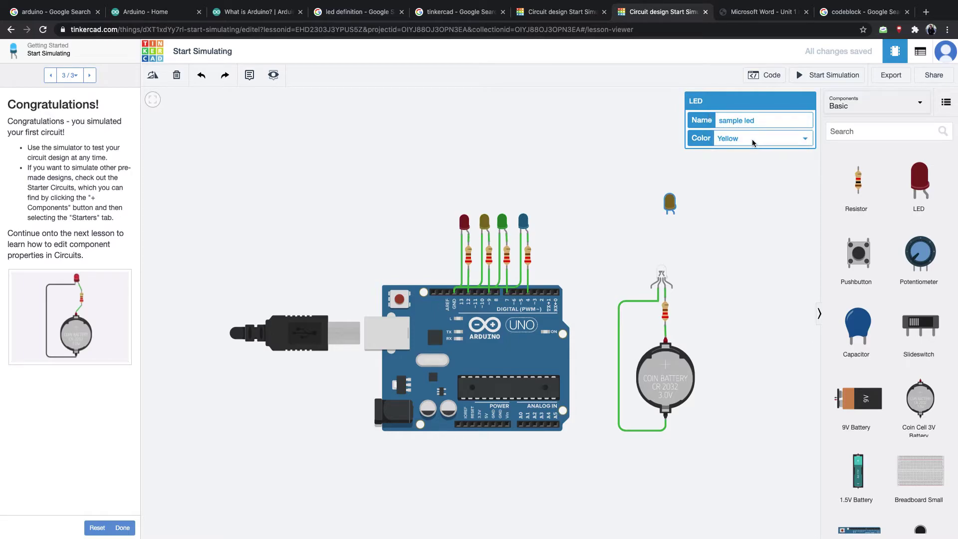
{"action": "left_click", "coordinate": [753, 139]}
{"action": "left_click", "coordinate": [740, 132]}
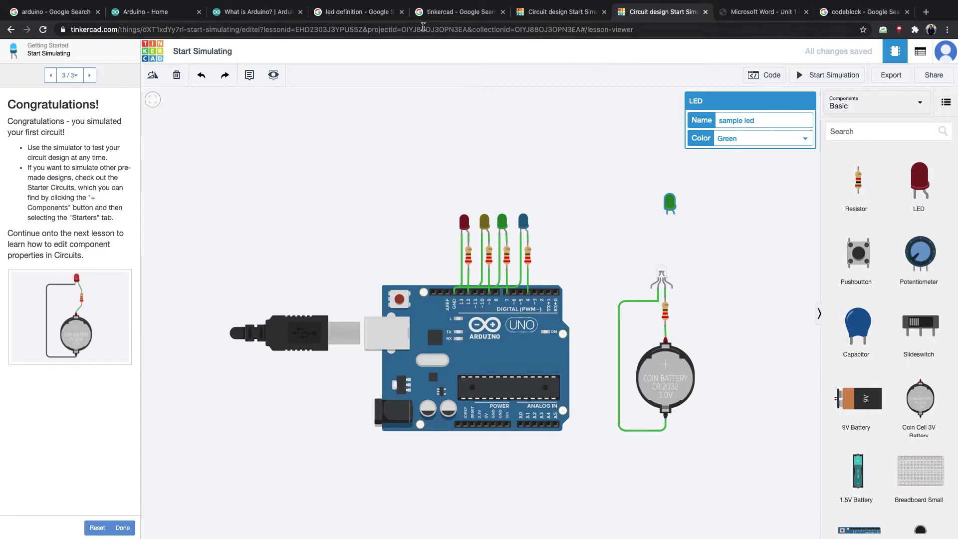
- Compare the anode and cathode in the LED definition image results with the green LED's terminals in the Tinkercad circuit
{"action": "left_click", "coordinate": [352, 12]}
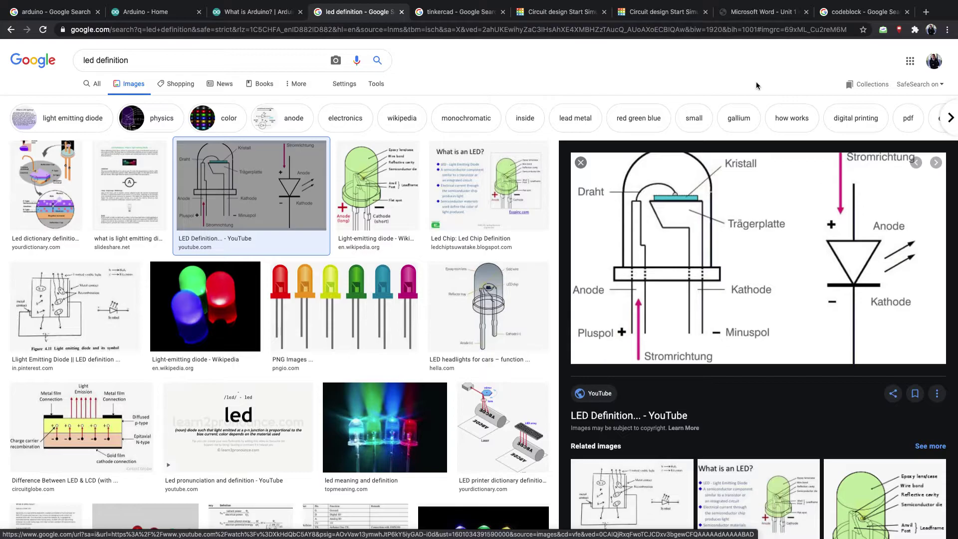
{"action": "left_click", "coordinate": [659, 13]}
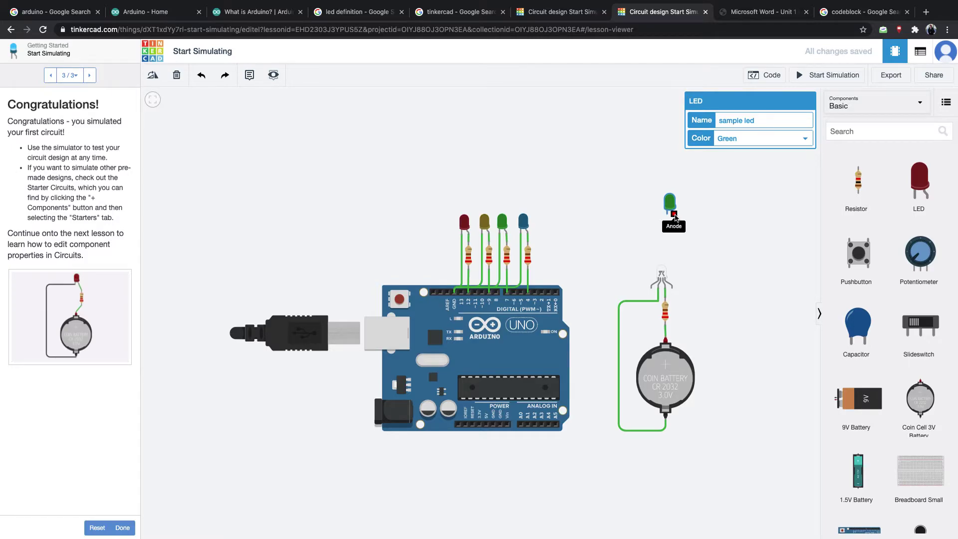
{"action": "scroll", "coordinate": [673, 307], "scroll_direction": "up", "scroll_amount": 5}
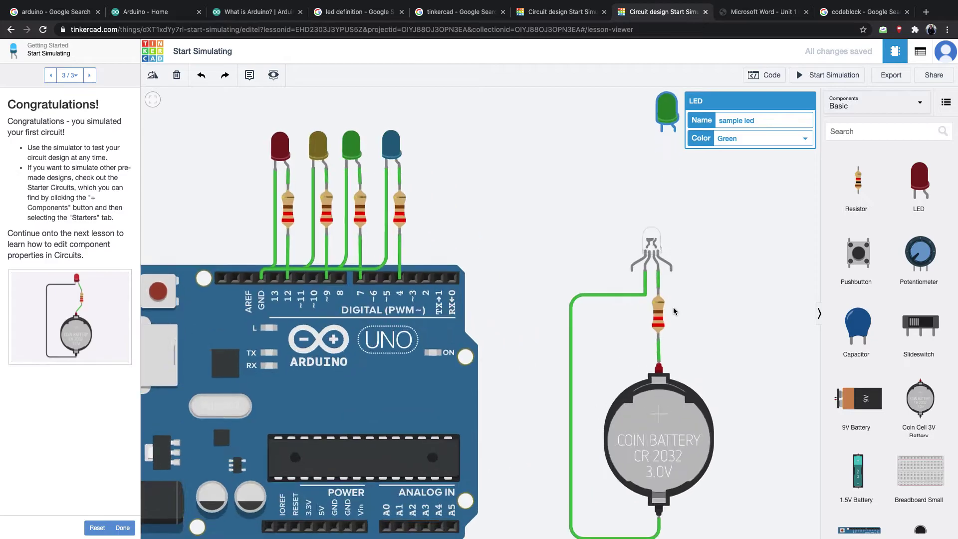
- Name the coin battery circuit's resistor "Resistor" and look through its available resistance units
{"action": "left_click_drag", "start_coordinate": [721, 279], "coordinate": [647, 132]}
{"action": "scroll", "coordinate": [647, 133], "scroll_direction": "down", "scroll_amount": 5}
{"action": "scroll", "coordinate": [632, 179], "scroll_direction": "up", "scroll_amount": 8}
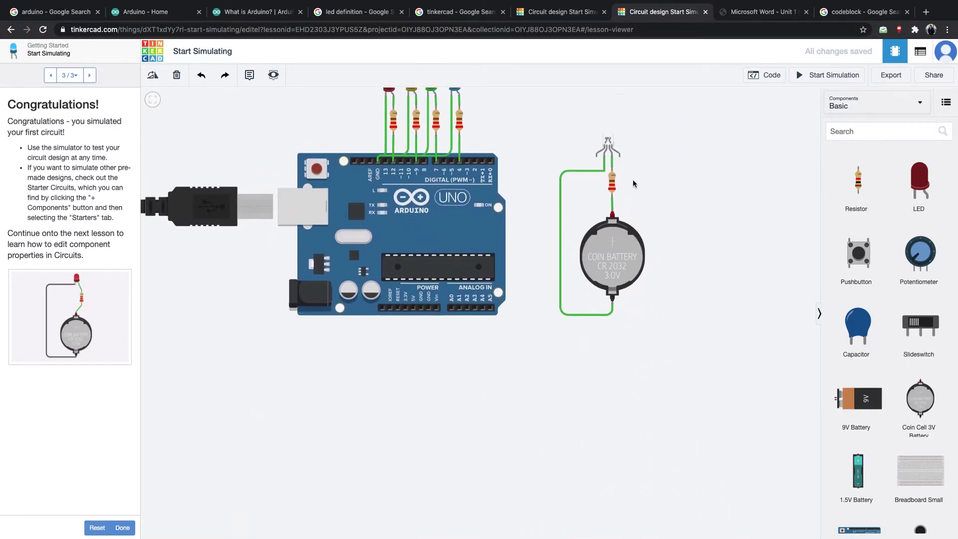
{"action": "scroll", "coordinate": [633, 186], "scroll_direction": "down", "scroll_amount": 8}
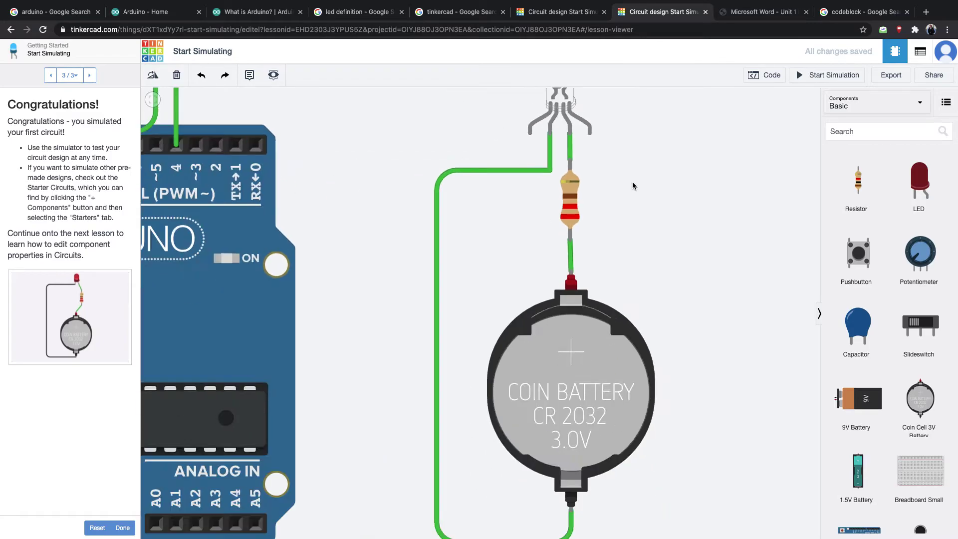
{"action": "scroll", "coordinate": [633, 183], "scroll_direction": "up", "scroll_amount": 8}
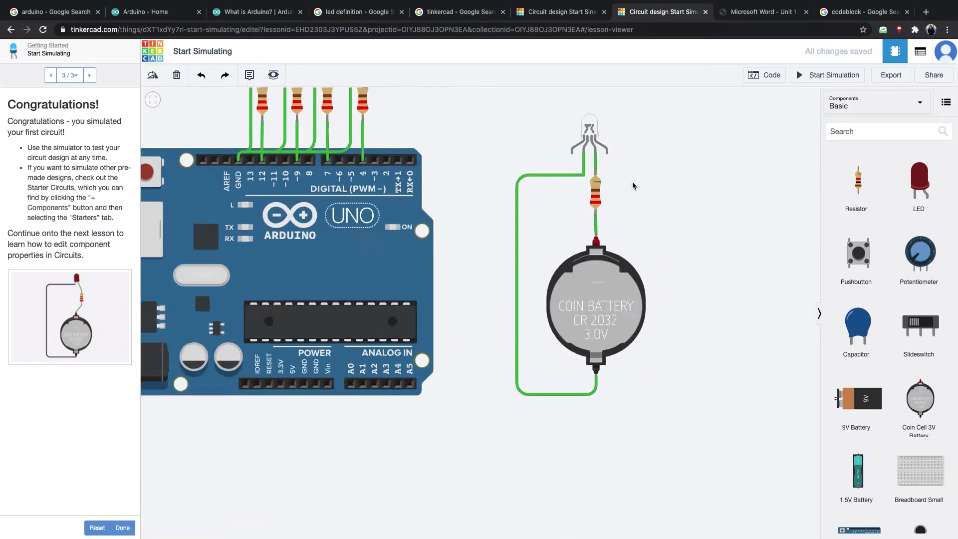
{"action": "scroll", "coordinate": [632, 183], "scroll_direction": "down", "scroll_amount": 4}
{"action": "left_click_drag", "start_coordinate": [633, 200], "coordinate": [606, 227]}
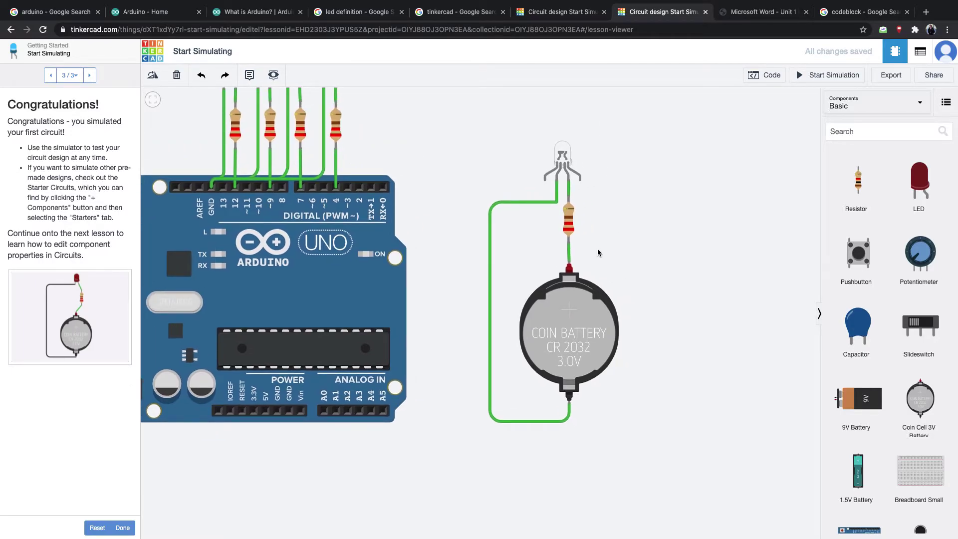
{"action": "left_click", "coordinate": [568, 219]}
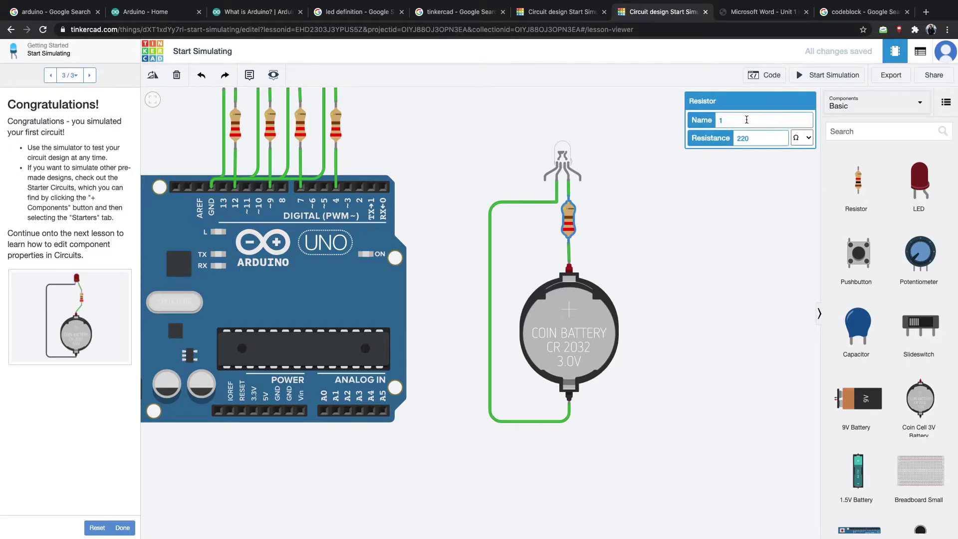
{"action": "type", "text": "Resistor"}
{"action": "left_click", "coordinate": [803, 142]}
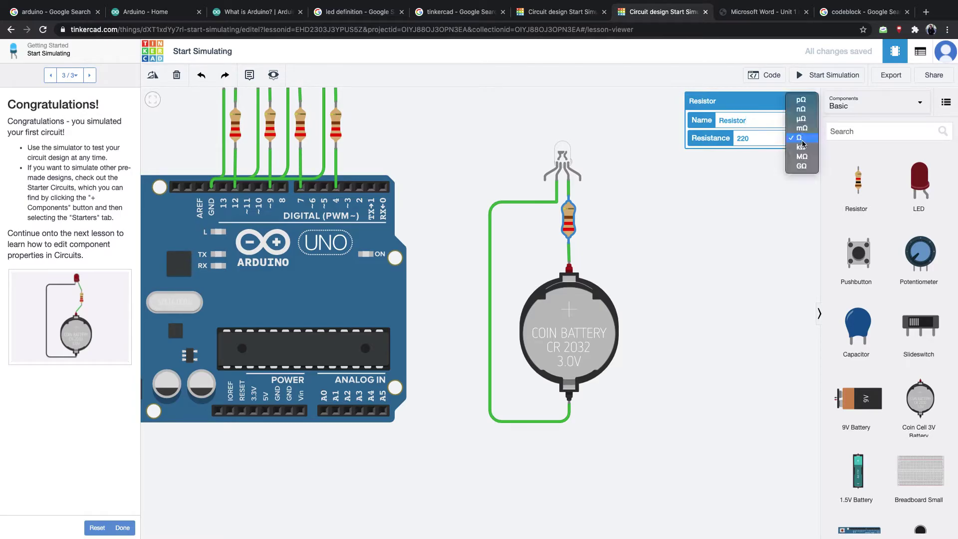
{"action": "left_click", "coordinate": [802, 147]}
{"action": "left_click", "coordinate": [774, 182]}
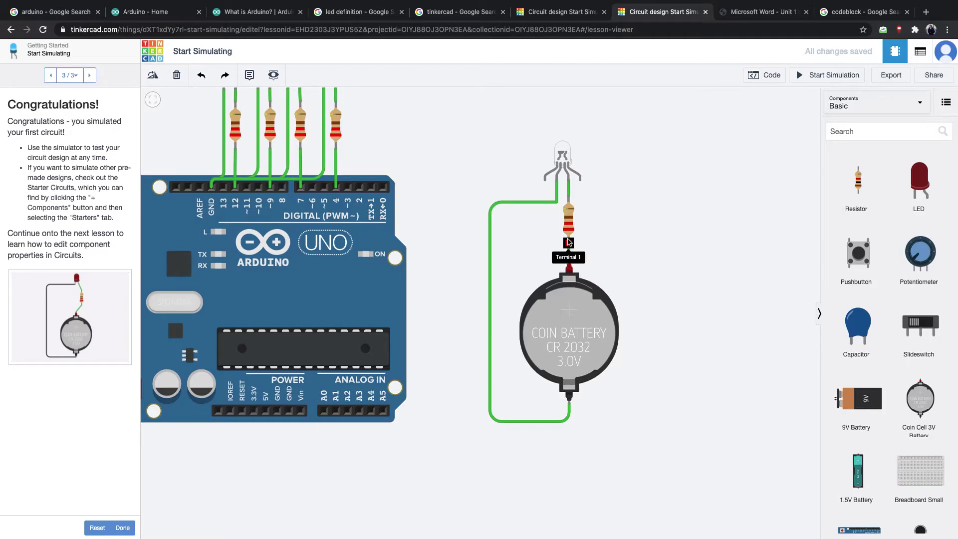
- Check the resistor's terminals and add a second RGB LED beside the coin battery circuit's LED
{"action": "left_click", "coordinate": [569, 242]}
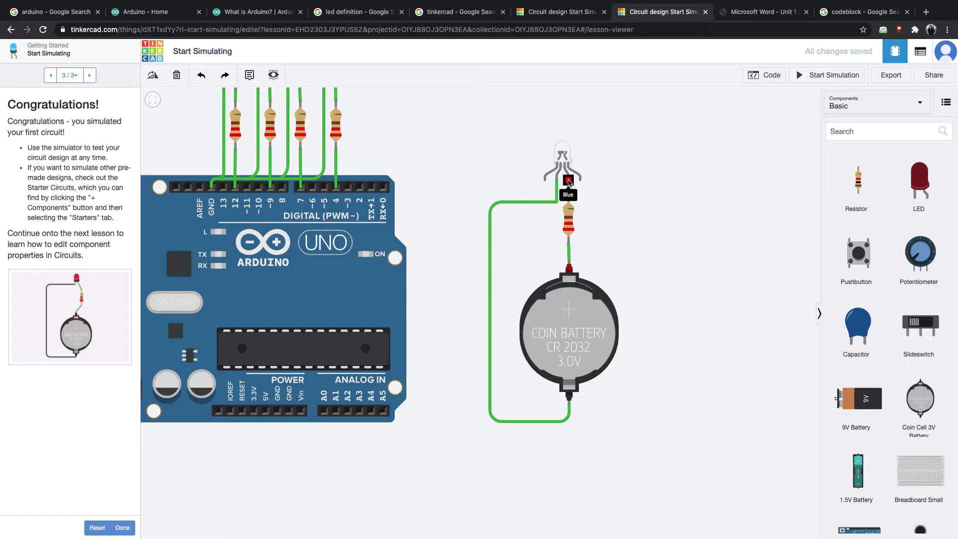
{"action": "scroll", "coordinate": [875, 329], "scroll_direction": "down", "scroll_amount": 5}
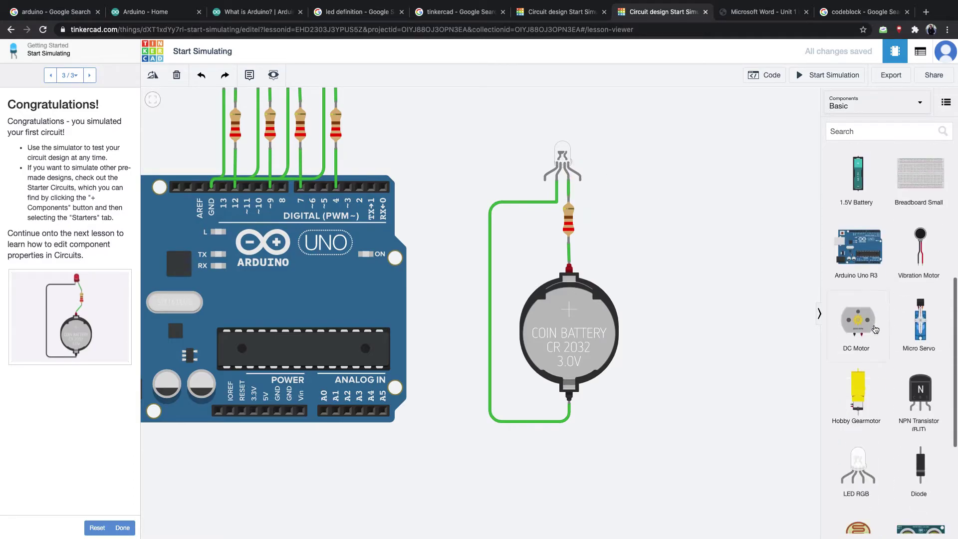
{"action": "scroll", "coordinate": [875, 329], "scroll_direction": "down", "scroll_amount": 3}
{"action": "left_click_drag", "start_coordinate": [855, 359], "coordinate": [704, 210]}
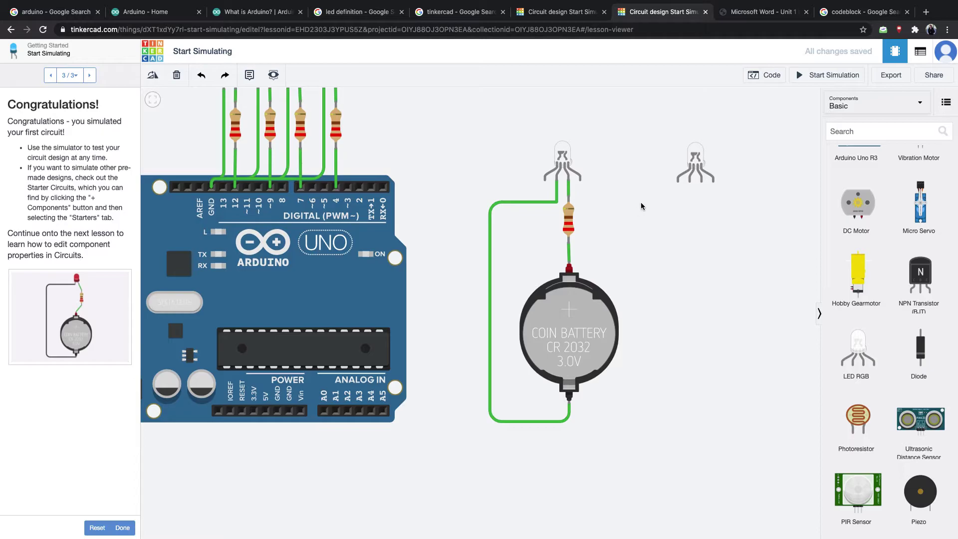
- Inspect the connected RGB LED's wired terminal, run the circuit simulation twice to observe the LED, and stop it
{"action": "left_click", "coordinate": [558, 183]}
{"action": "left_click", "coordinate": [559, 182]}
{"action": "left_click", "coordinate": [827, 83]}
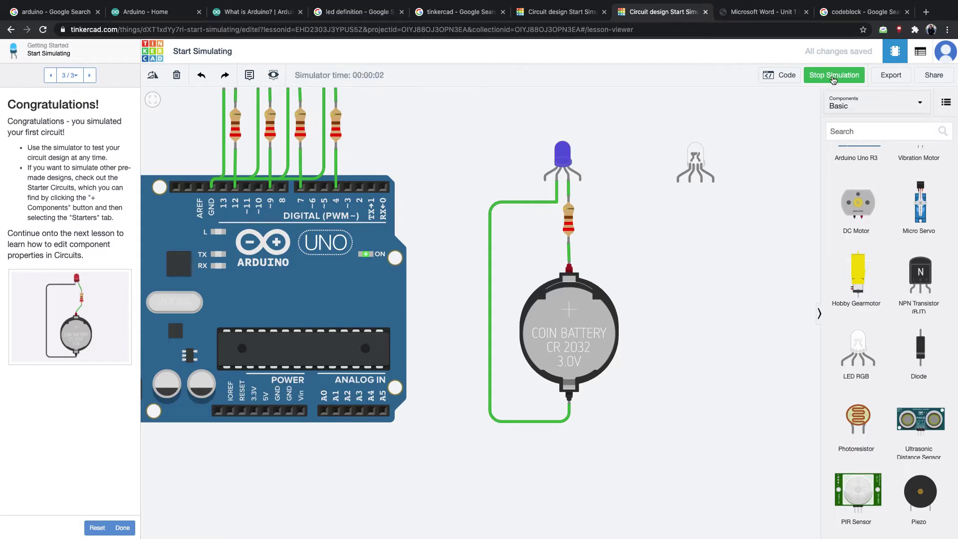
{"action": "left_click", "coordinate": [827, 83]}
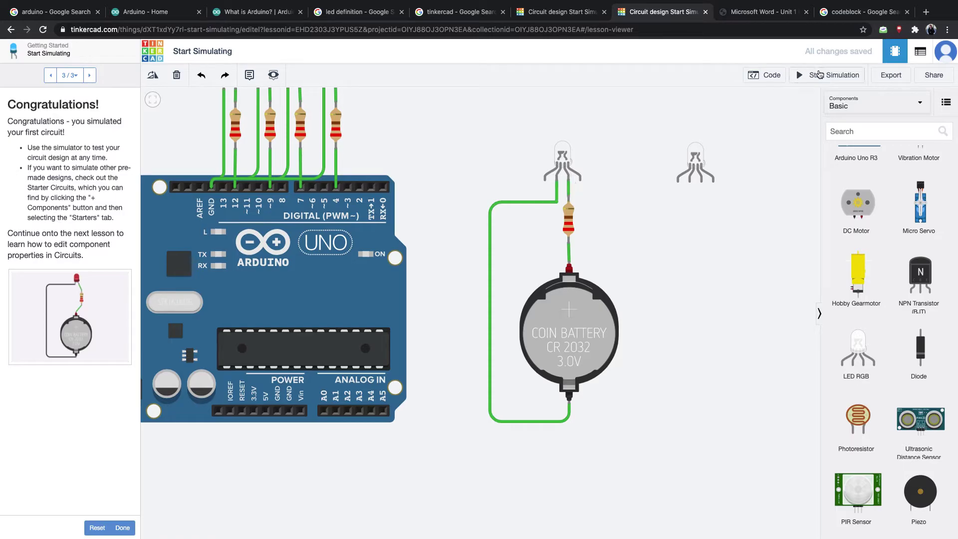
{"action": "left_click", "coordinate": [819, 75]}
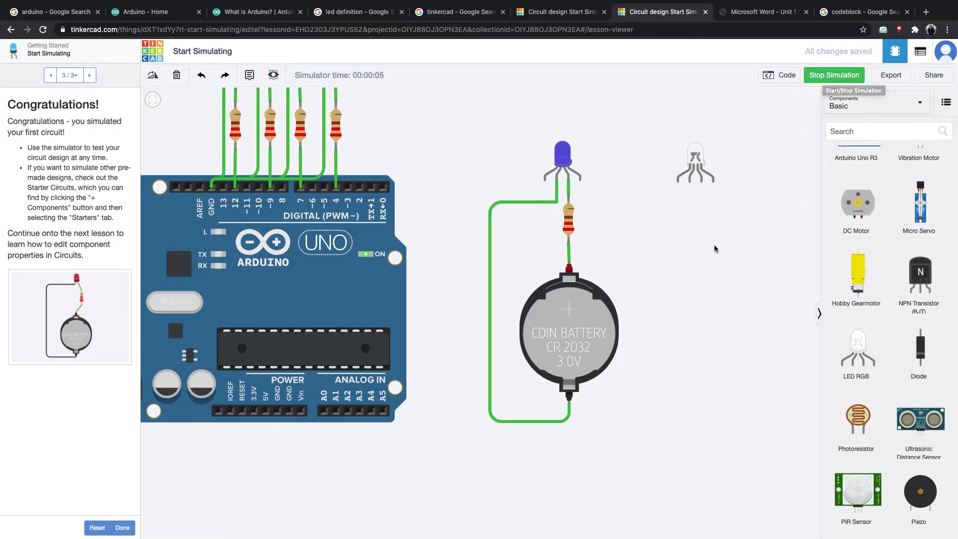
{"action": "left_click", "coordinate": [825, 77]}
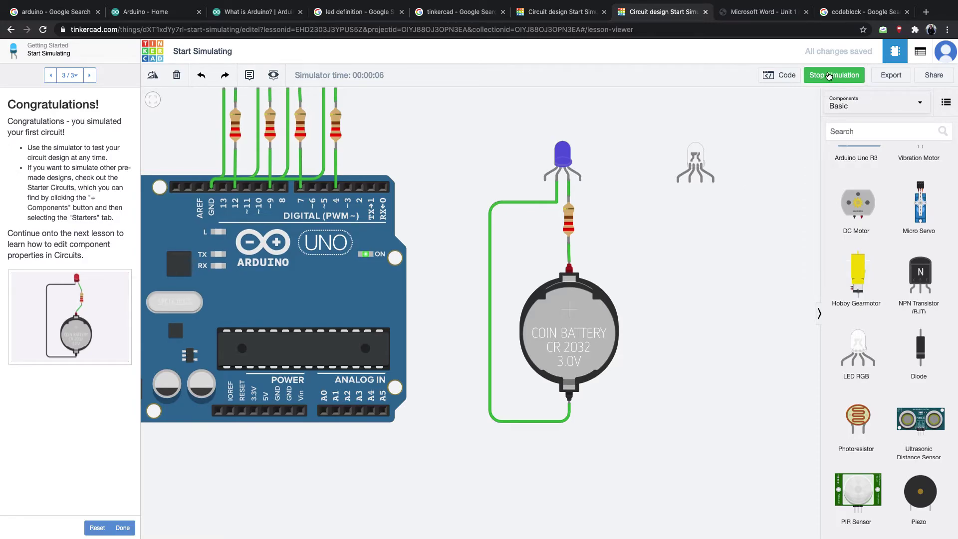
- Try moving the coin battery's negative wire to the RGB LED's Red terminal and simulate the circuit
{"action": "left_click", "coordinate": [556, 190]}
{"action": "left_click", "coordinate": [553, 185]}
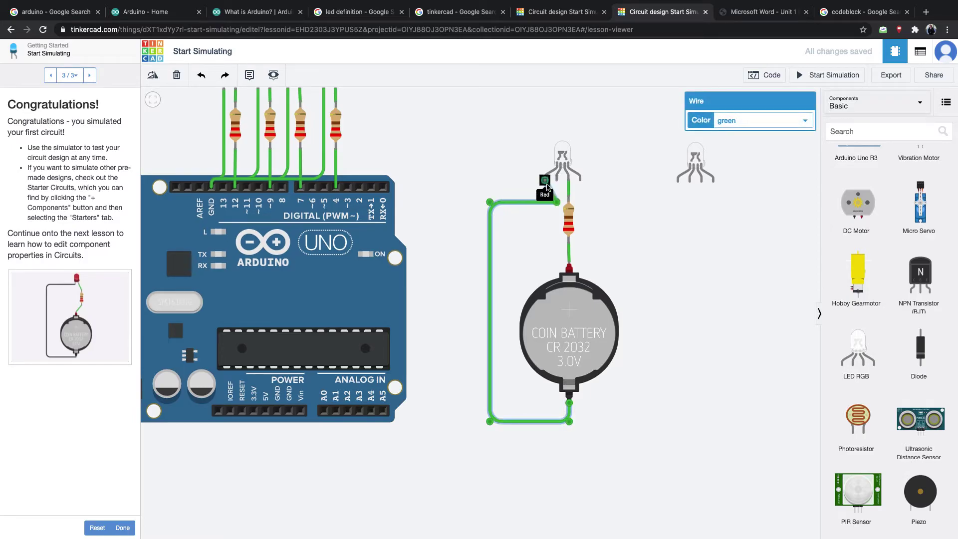
{"action": "left_click", "coordinate": [599, 187]}
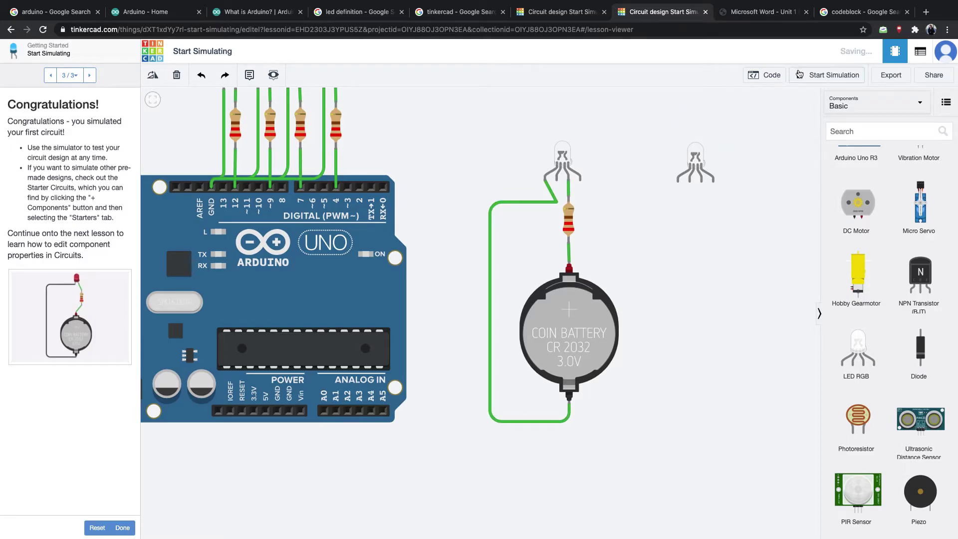
{"action": "left_click", "coordinate": [801, 75]}
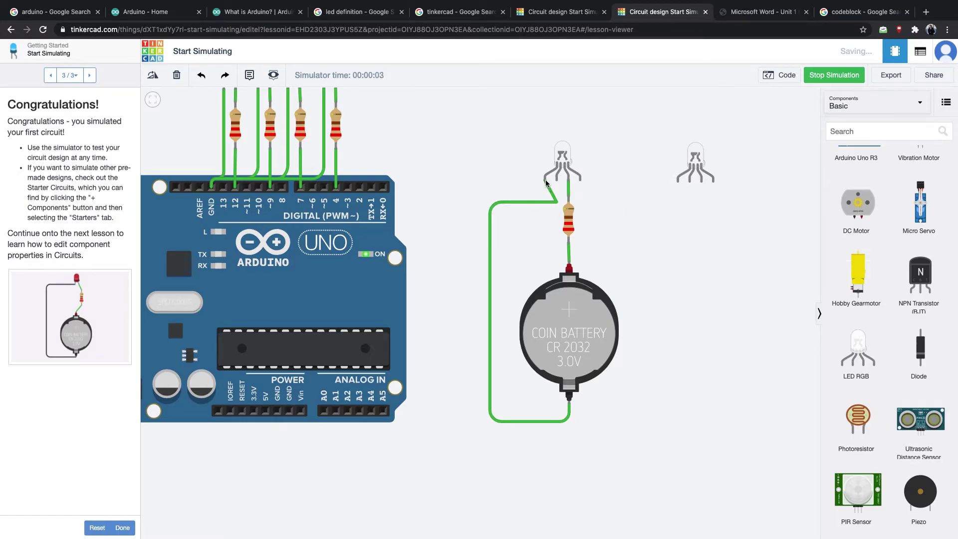
{"action": "left_click", "coordinate": [823, 75]}
{"action": "left_click", "coordinate": [822, 75]}
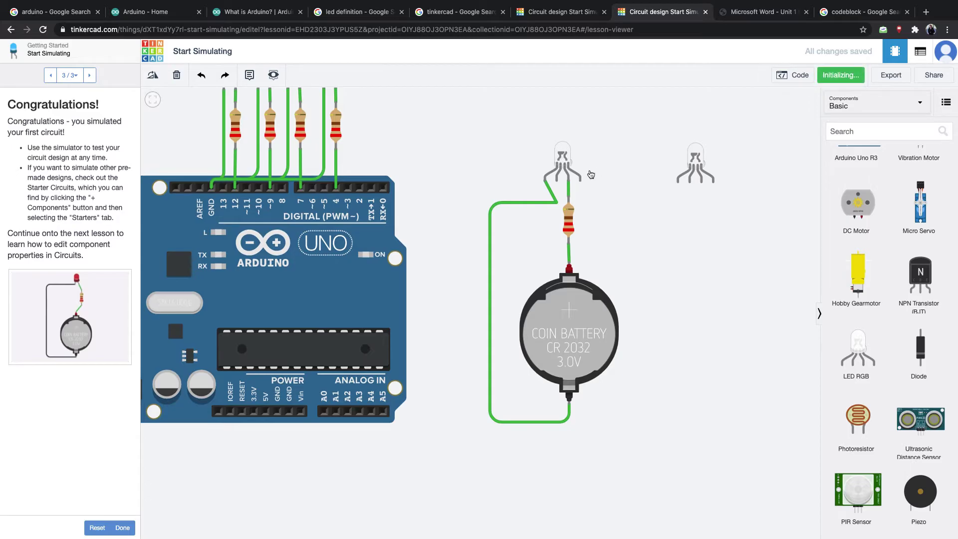
- Reattach the battery's negative wire to the RGB LED's original terminal, then run and stop the simulation
{"action": "left_click", "coordinate": [551, 186]}
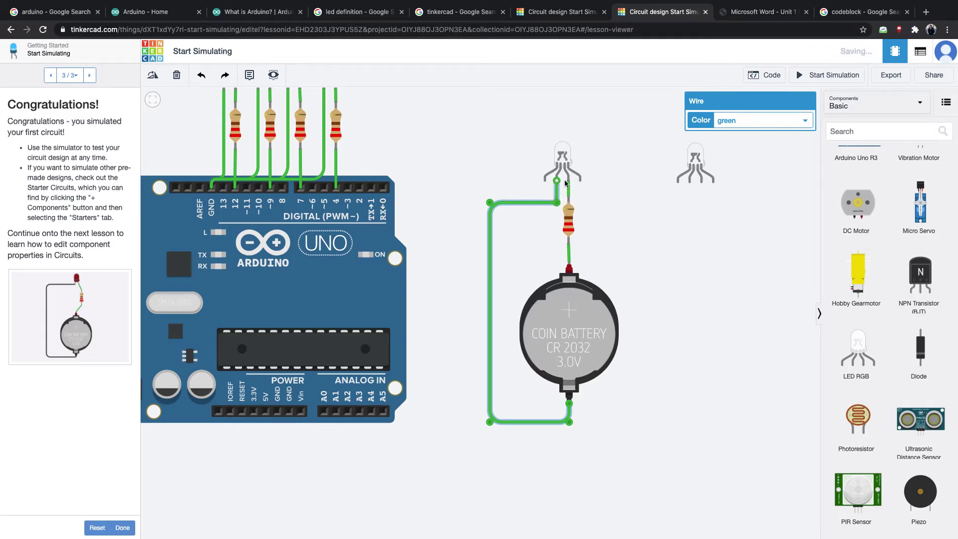
{"action": "left_click", "coordinate": [823, 75]}
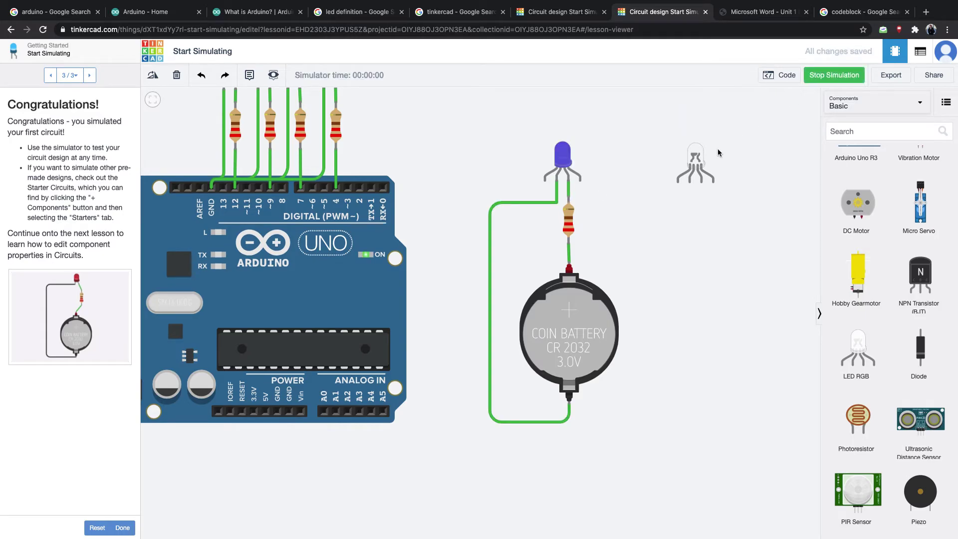
{"action": "left_click", "coordinate": [840, 77]}
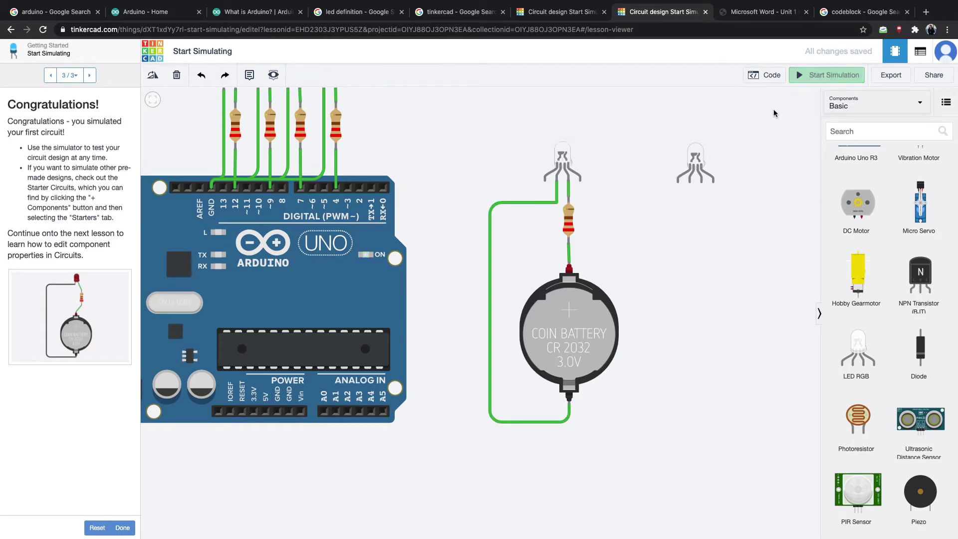
- Replace the coin battery's negative wire with one routed around the battery to the RGB LED's Red terminal
{"action": "left_click", "coordinate": [558, 195]}
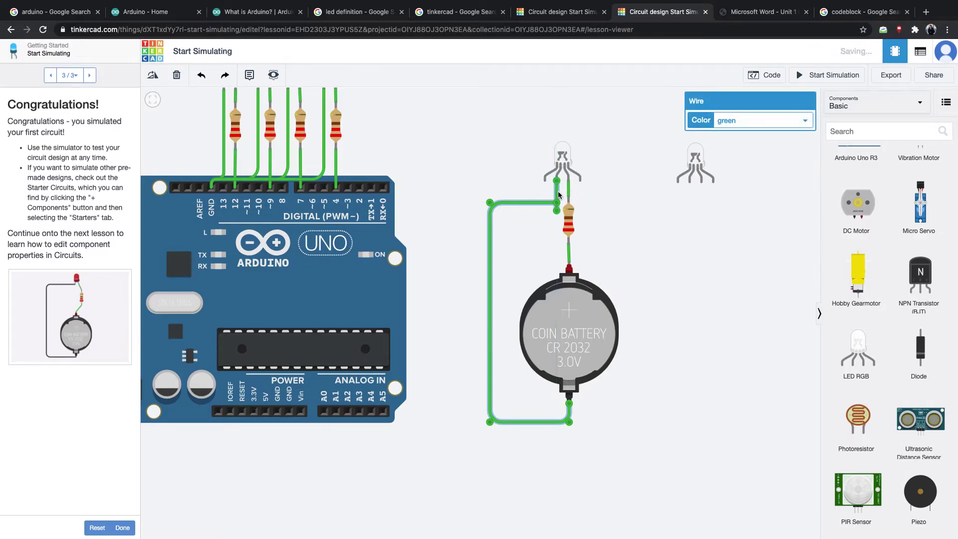
{"action": "key", "text": "Delete"}
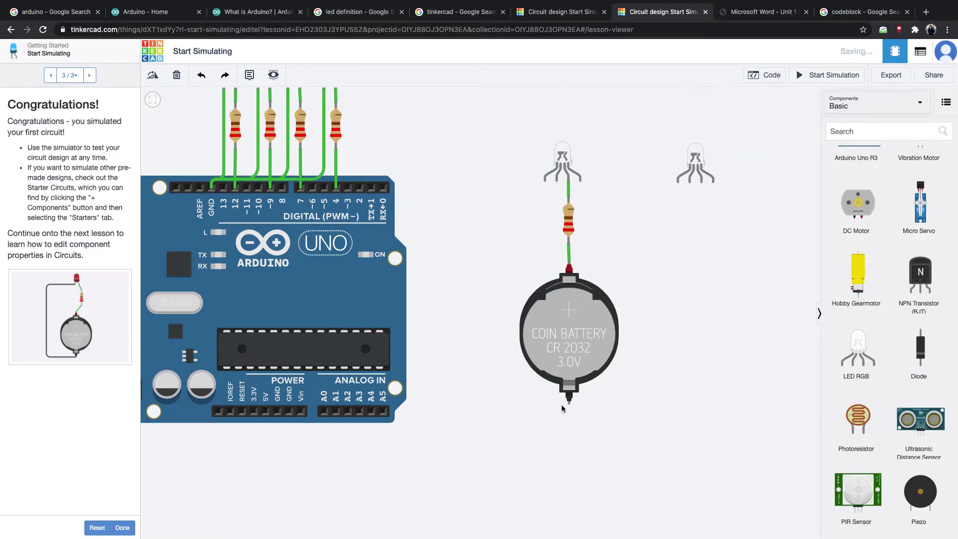
{"action": "left_click", "coordinate": [569, 400]}
{"action": "left_click", "coordinate": [569, 423]}
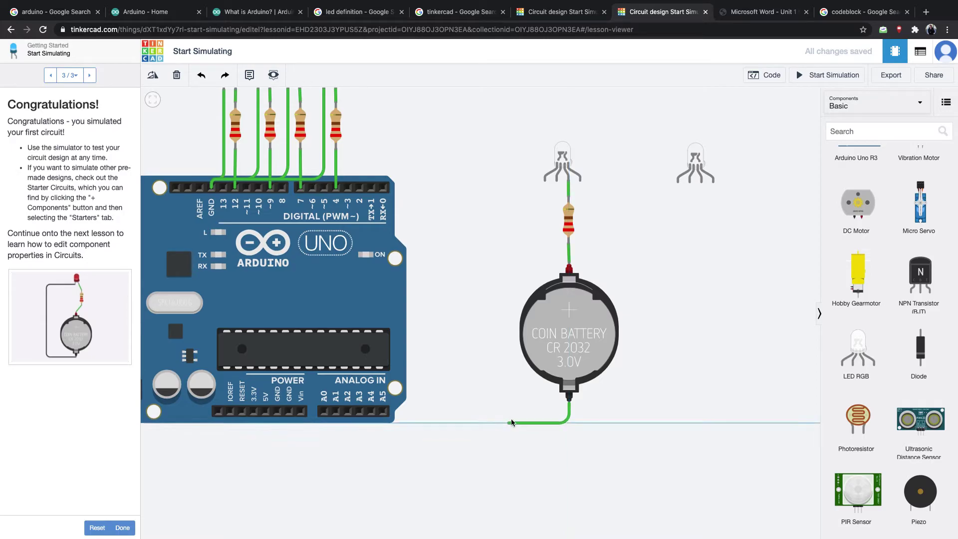
{"action": "left_click", "coordinate": [511, 423]}
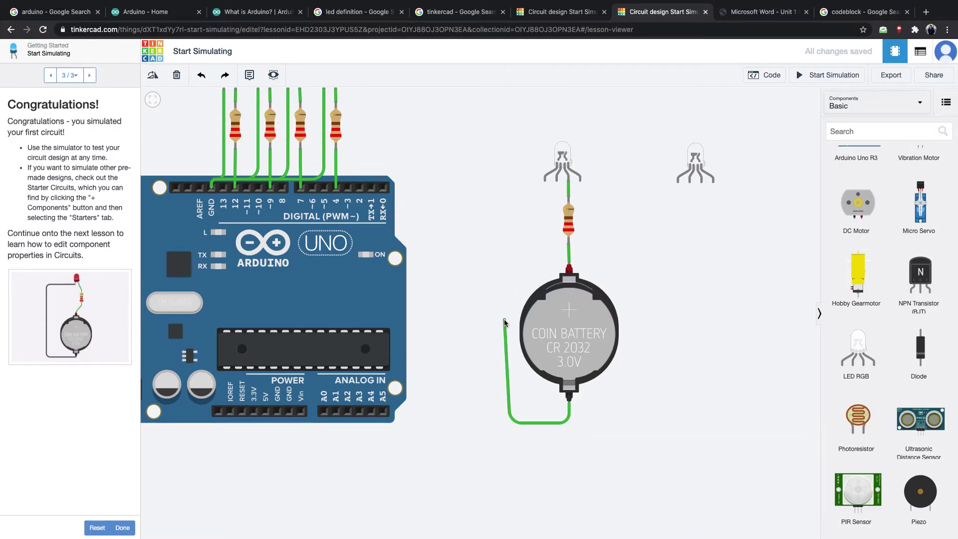
{"action": "left_click", "coordinate": [510, 205]}
{"action": "left_click", "coordinate": [545, 205]}
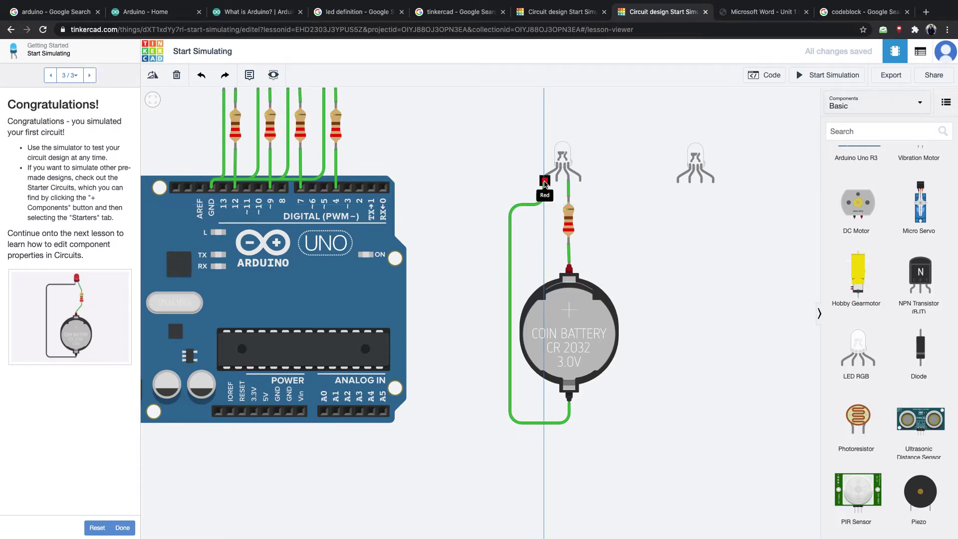
{"action": "left_click", "coordinate": [545, 182]}
{"action": "left_click", "coordinate": [732, 171]}
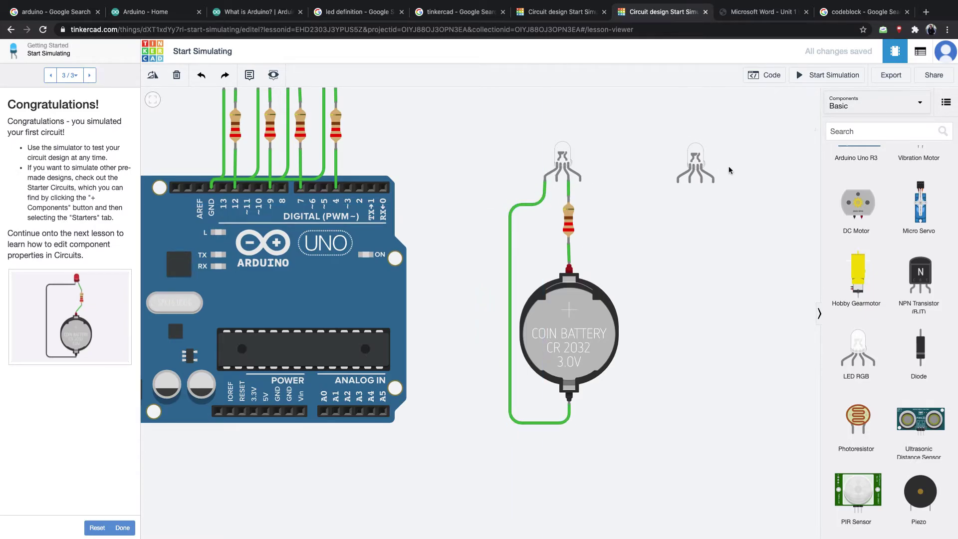
- Check the new wire's color options and the connected RGB LED's properties, then run and stop the simulation
{"action": "left_click", "coordinate": [546, 184]}
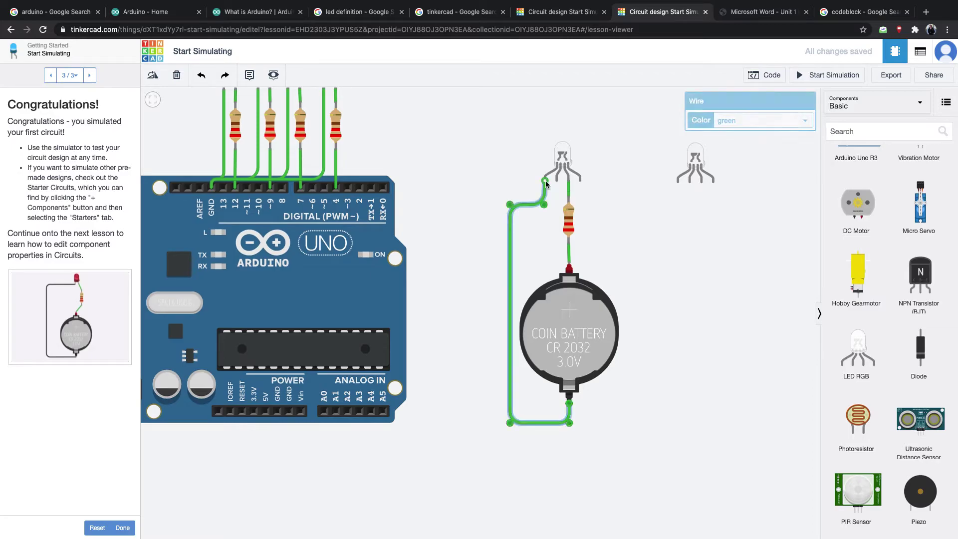
{"action": "left_click", "coordinate": [802, 125]}
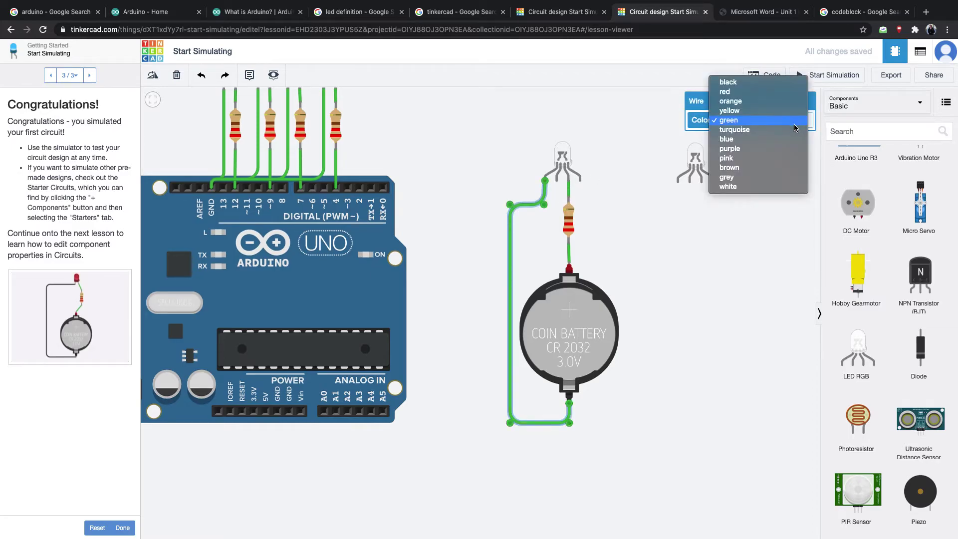
{"action": "left_click", "coordinate": [565, 153]}
{"action": "left_click", "coordinate": [563, 154]}
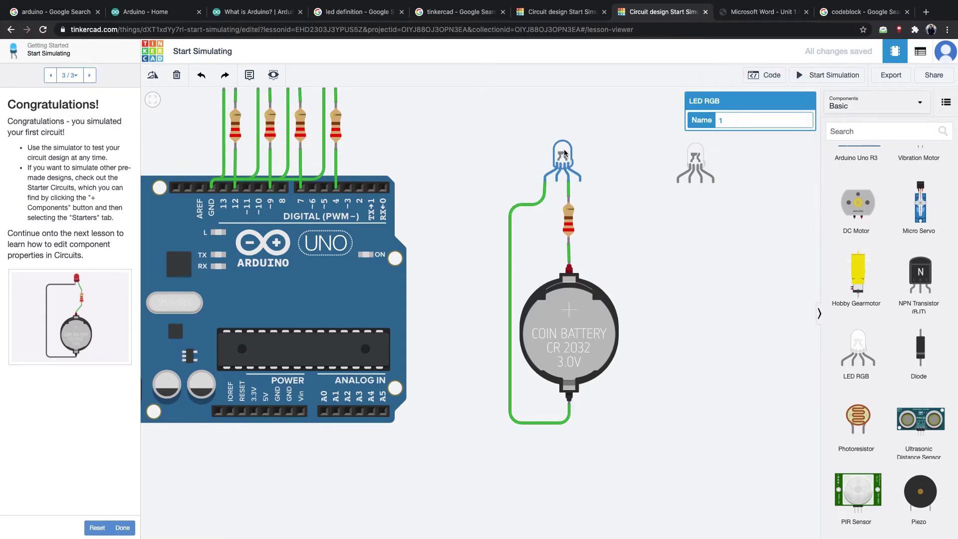
{"action": "left_click", "coordinate": [638, 182]}
{"action": "left_click", "coordinate": [563, 155]}
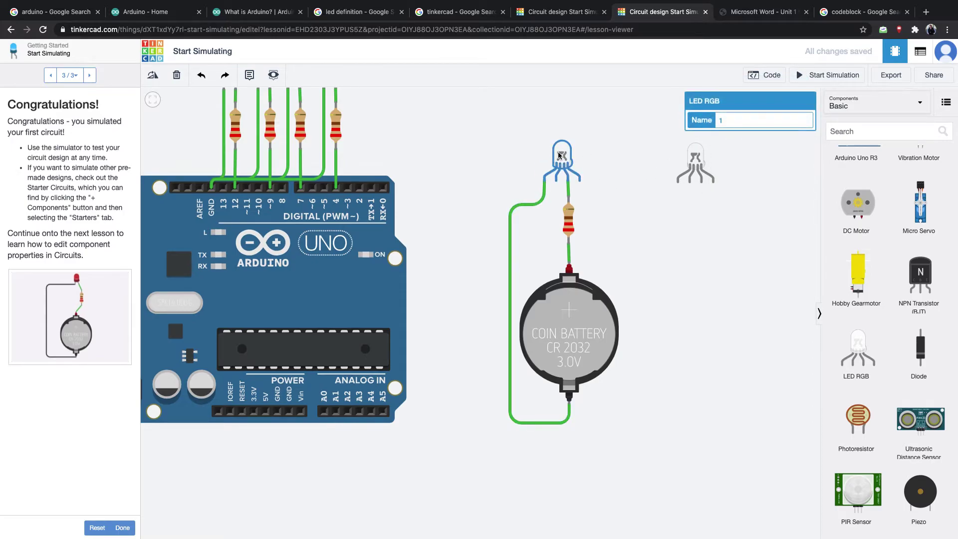
{"action": "left_click", "coordinate": [814, 105]}
{"action": "left_click", "coordinate": [827, 77]}
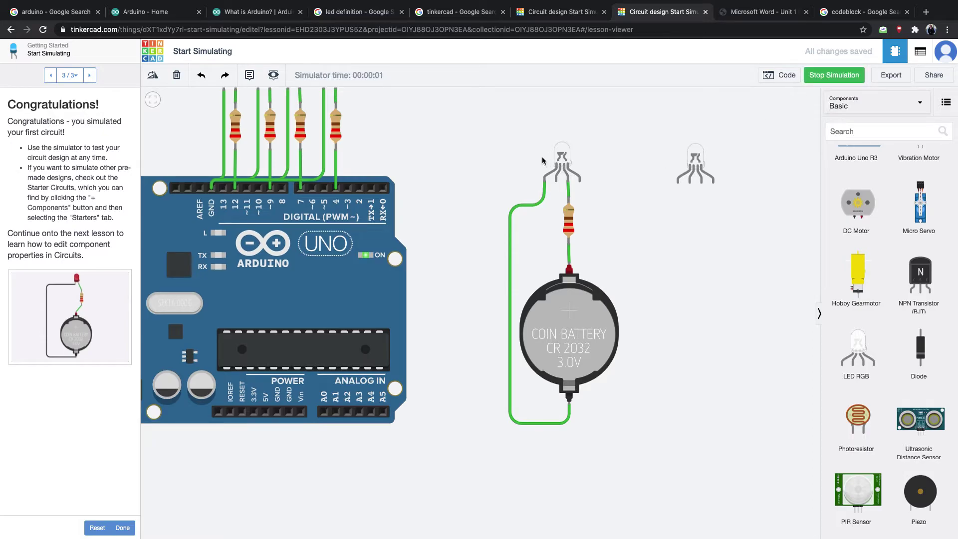
{"action": "left_click", "coordinate": [829, 80]}
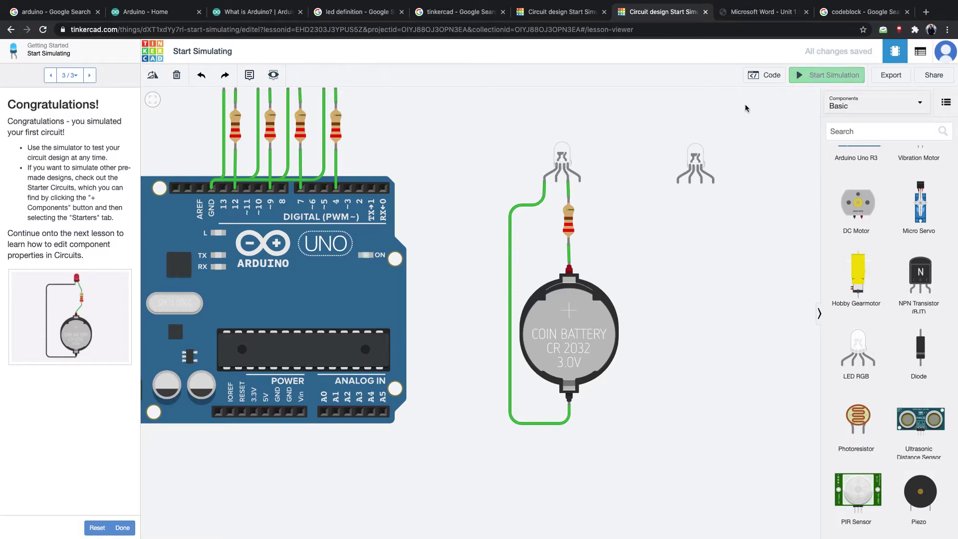
- Try moving the wire's end from the RGB LED's Red terminal to its Green terminal, then run and stop the simulation
{"action": "left_click", "coordinate": [544, 191]}
{"action": "left_click_drag", "start_coordinate": [544, 181], "coordinate": [581, 184]}
{"action": "left_click", "coordinate": [822, 76]}
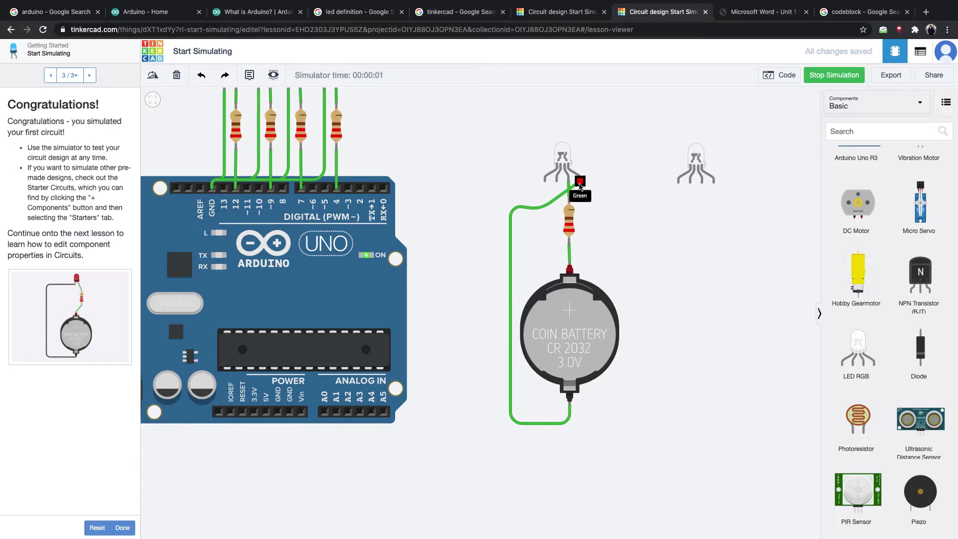
{"action": "left_click", "coordinate": [823, 77]}
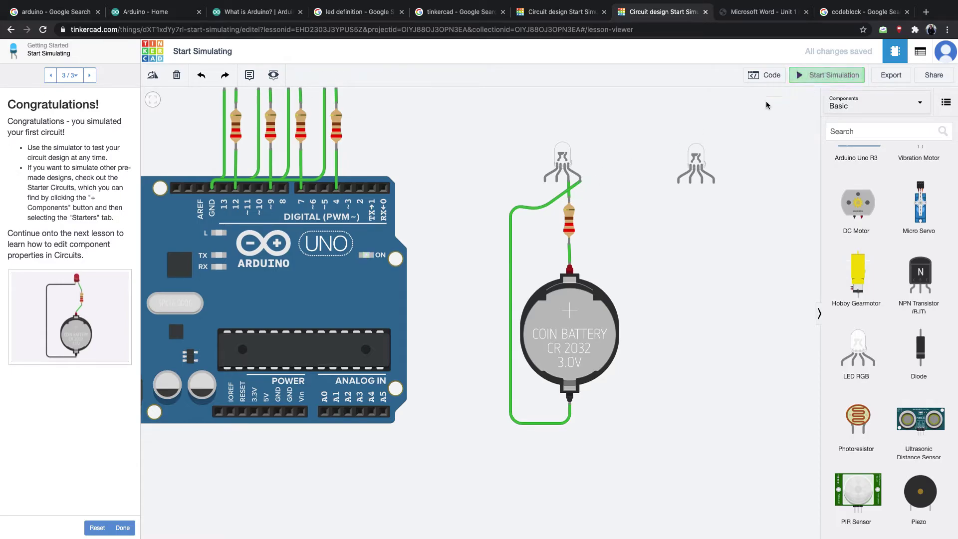
- Delete the battery's negative wire and redraw it around the battery to the RGB LED terminal between Red and the resistor's terminal
{"action": "left_click", "coordinate": [578, 185]}
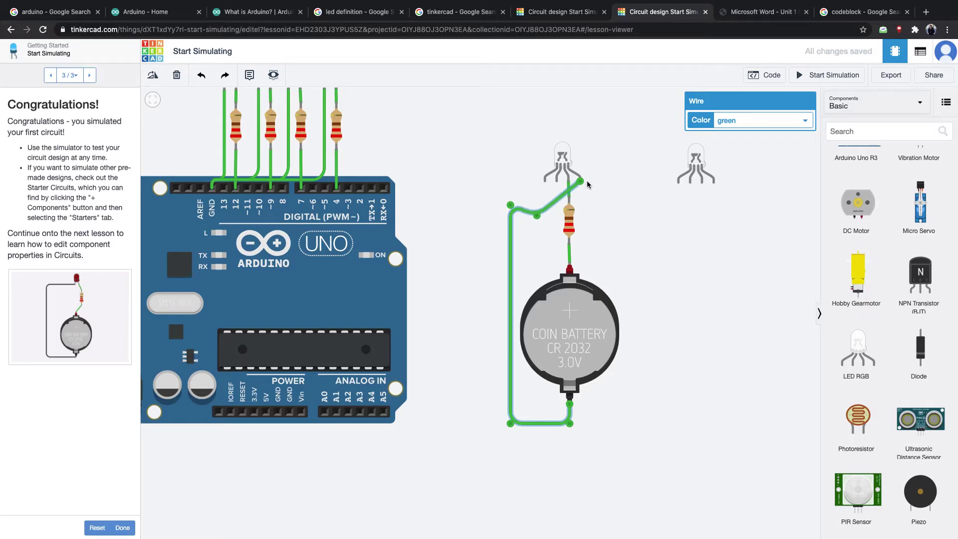
{"action": "key", "text": "Delete"}
{"action": "left_click", "coordinate": [569, 406]}
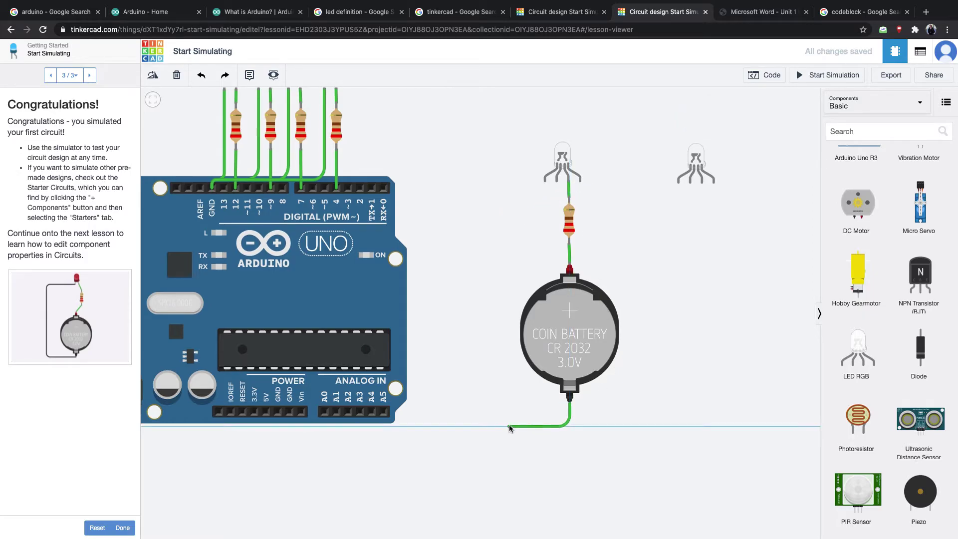
{"action": "left_click", "coordinate": [503, 427]}
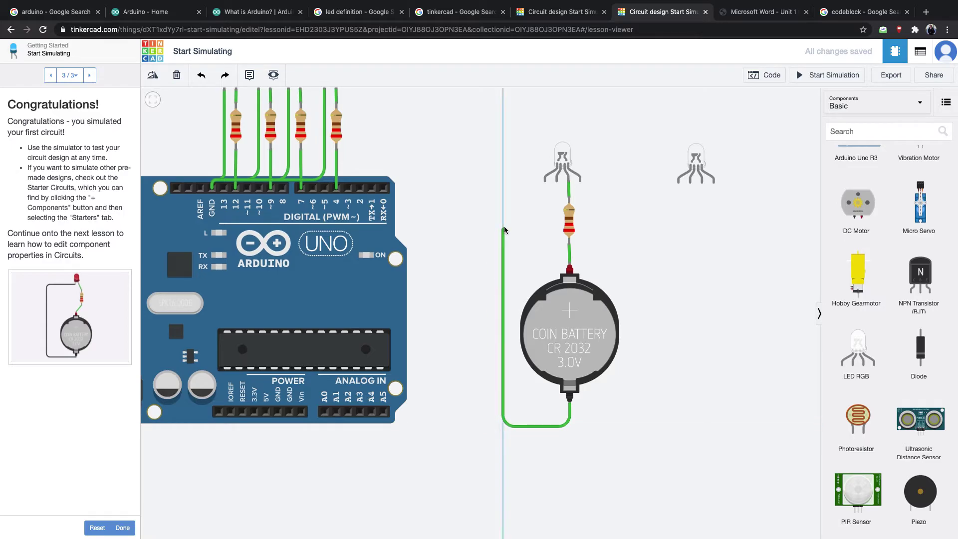
{"action": "left_click", "coordinate": [503, 206]}
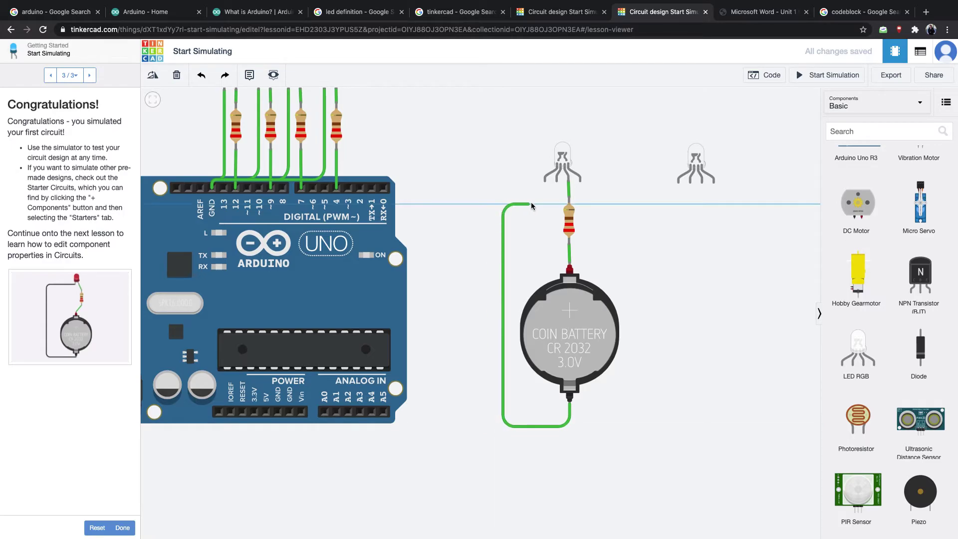
{"action": "left_click", "coordinate": [557, 205]}
{"action": "left_click", "coordinate": [556, 181]}
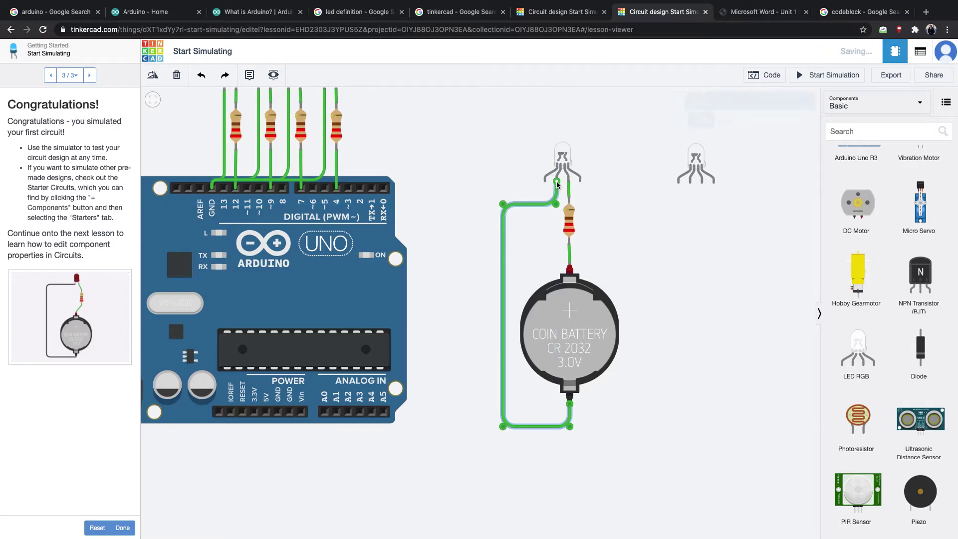
{"action": "left_click", "coordinate": [650, 150]}
- Simulate the rewired coin battery circuit to observe the RGB LED's color, then stop the simulation
{"action": "left_click", "coordinate": [564, 157]}
{"action": "left_click", "coordinate": [798, 74]}
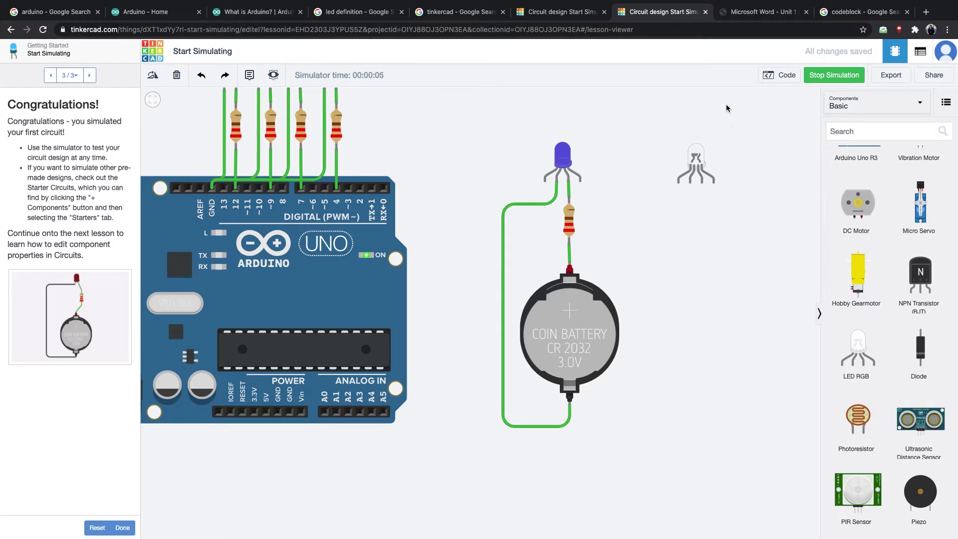
{"action": "left_click", "coordinate": [833, 75]}
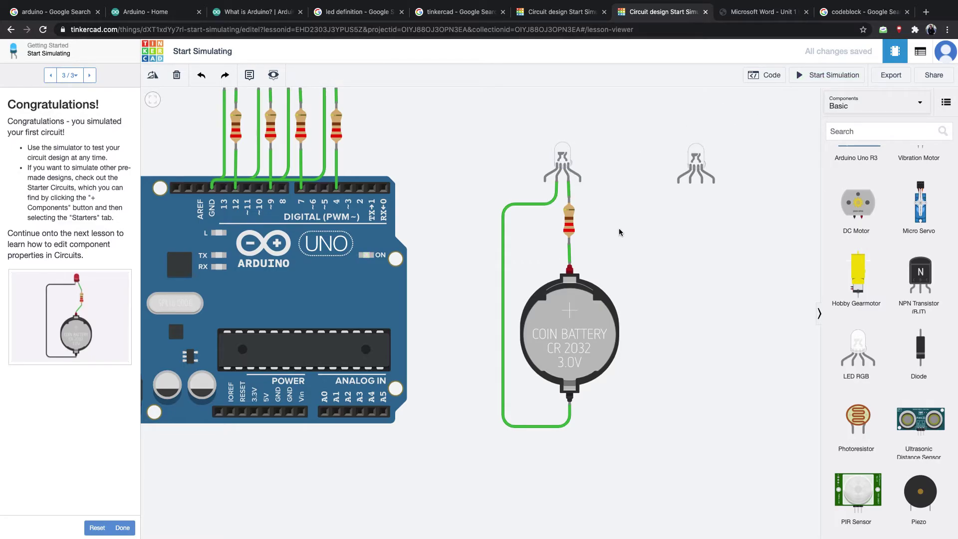
- Bring the Arduino circuit into view and check the resistance of each of its four LED resistors
{"action": "scroll", "coordinate": [844, 322], "scroll_direction": "up", "scroll_amount": 5}
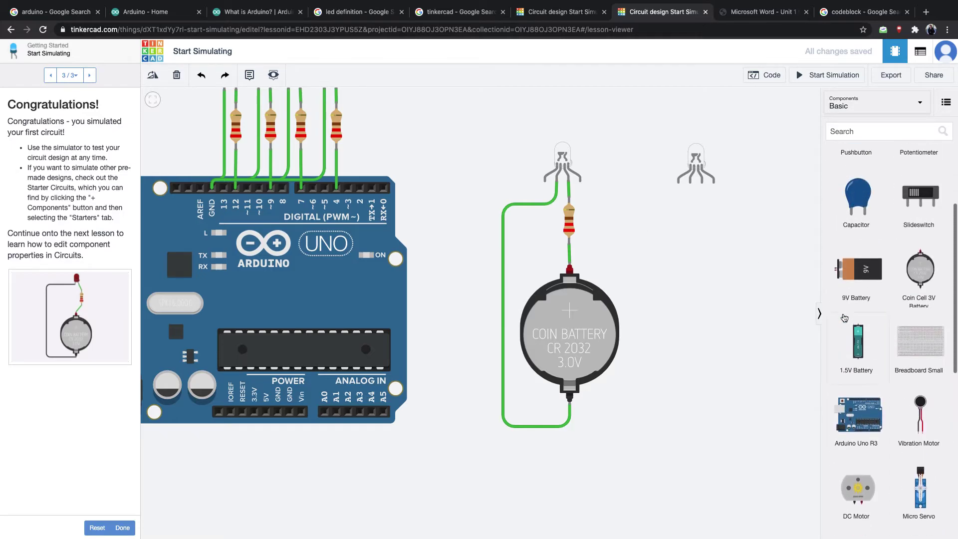
{"action": "scroll", "coordinate": [845, 318], "scroll_direction": "down", "scroll_amount": 6}
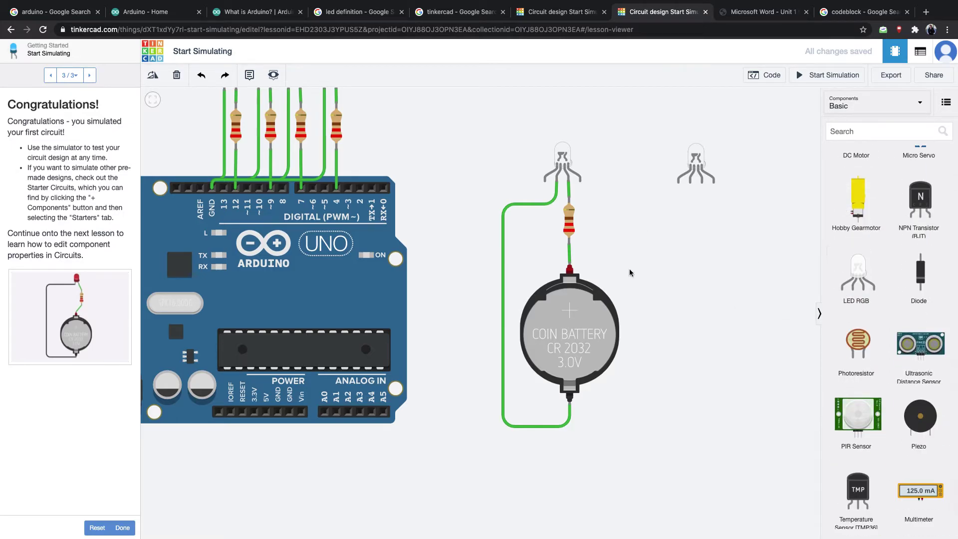
{"action": "scroll", "coordinate": [630, 272], "scroll_direction": "up", "scroll_amount": 5}
{"action": "scroll", "coordinate": [629, 272], "scroll_direction": "down", "scroll_amount": 5}
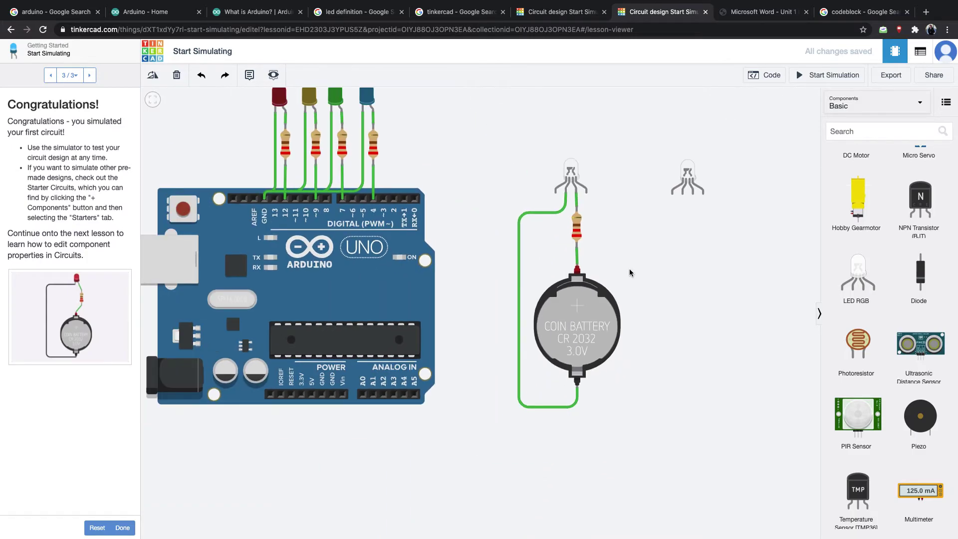
{"action": "left_click_drag", "start_coordinate": [487, 188], "coordinate": [625, 227]}
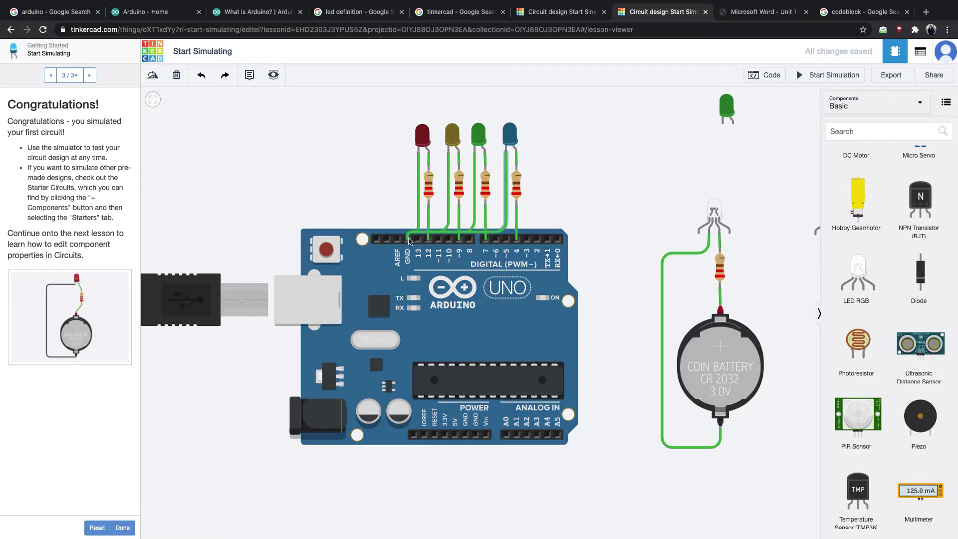
{"action": "left_click", "coordinate": [430, 183]}
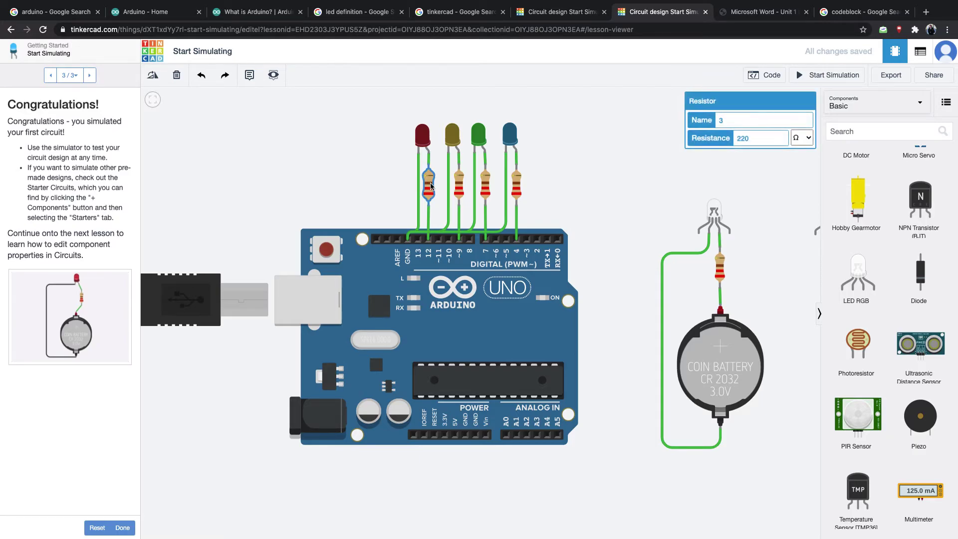
{"action": "left_click", "coordinate": [460, 184]}
{"action": "left_click", "coordinate": [485, 185]}
{"action": "left_click", "coordinate": [519, 186]}
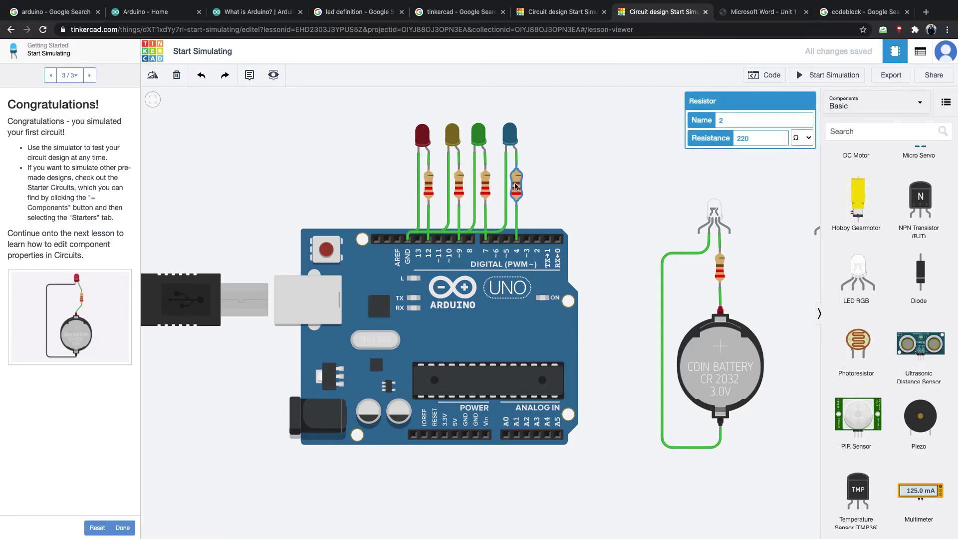
{"action": "left_click", "coordinate": [540, 127]}
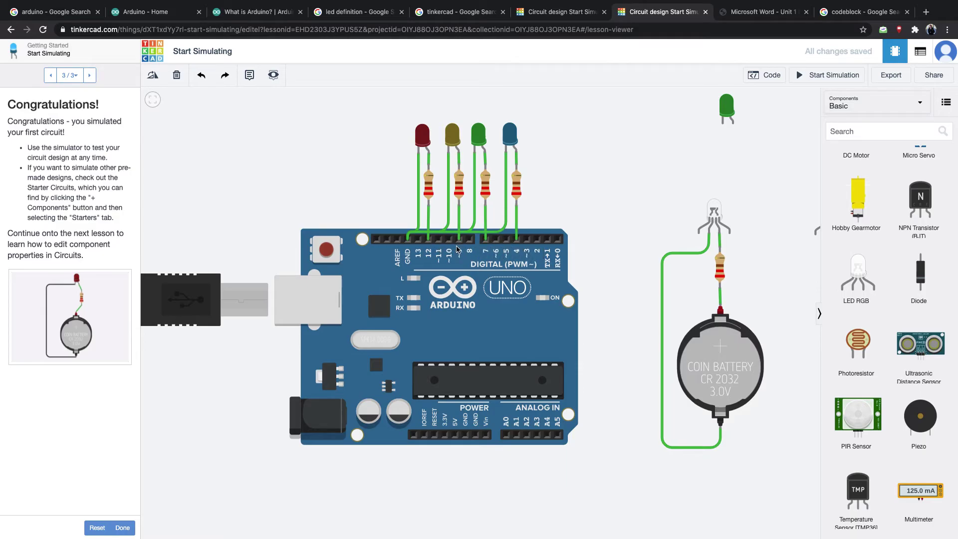
- Open the Arduino's code and examine the pinMode output lines in the setup function
{"action": "left_click", "coordinate": [772, 76]}
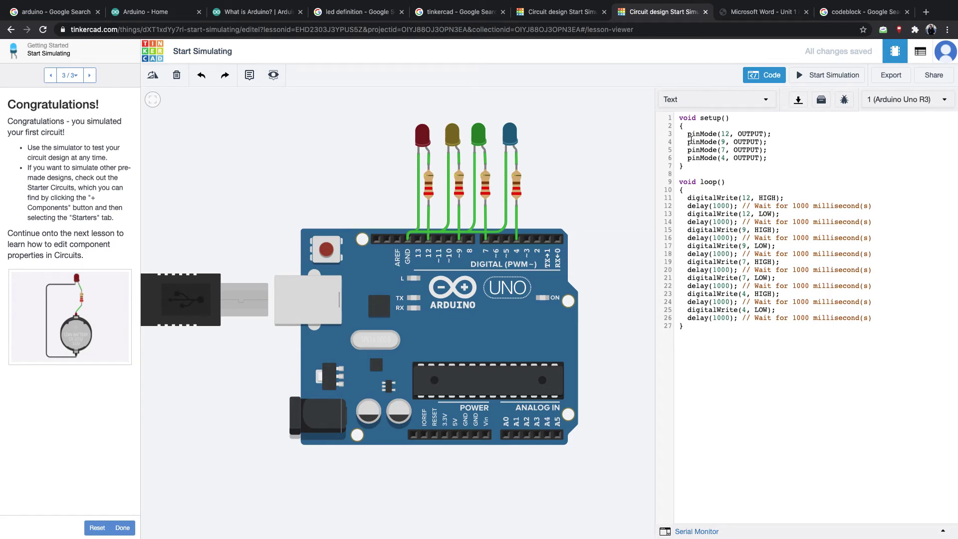
{"action": "left_click_drag", "start_coordinate": [688, 134], "coordinate": [774, 133]}
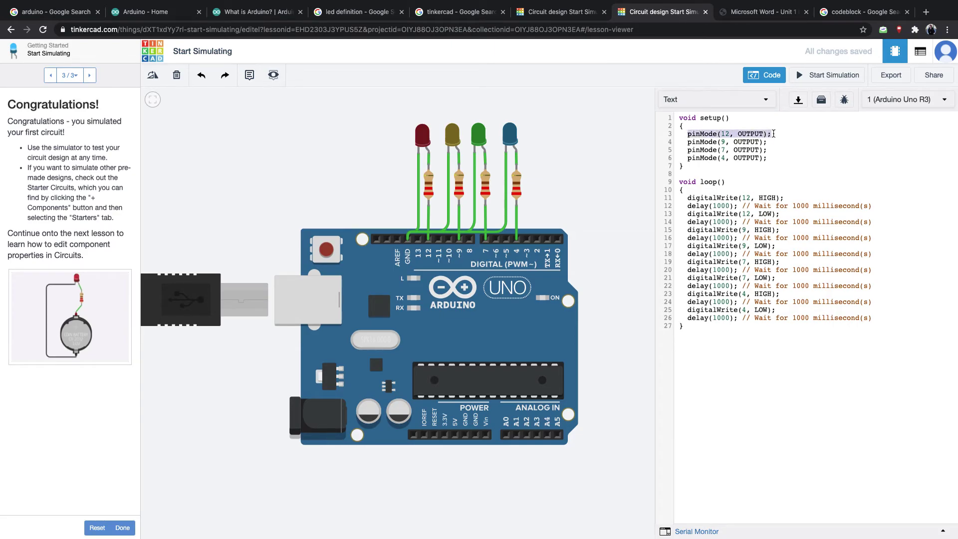
{"action": "left_click", "coordinate": [726, 134]}
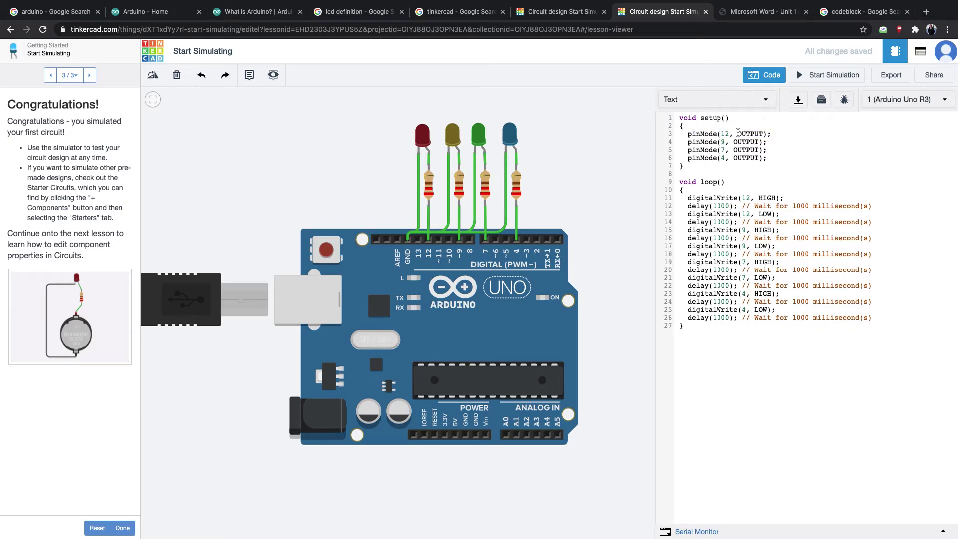
{"action": "left_click_drag", "start_coordinate": [739, 133], "coordinate": [760, 158]}
{"action": "left_click", "coordinate": [763, 190]}
- Examine the loop's digitalWrite HIGH and LOW lines and the delay lines for pins 12 and 9
{"action": "left_click_drag", "start_coordinate": [689, 198], "coordinate": [781, 198]}
{"action": "left_click", "coordinate": [785, 196]}
{"action": "left_click_drag", "start_coordinate": [758, 198], "coordinate": [782, 198]}
{"action": "left_click", "coordinate": [785, 198]}
{"action": "left_click_drag", "start_coordinate": [689, 209], "coordinate": [717, 209]}
{"action": "mouse_move", "coordinate": [685, 216]}
{"action": "left_mouse_down"}
{"action": "mouse_move", "coordinate": [776, 216]}
{"action": "mouse_move", "coordinate": [682, 217]}
{"action": "left_mouse_up"}
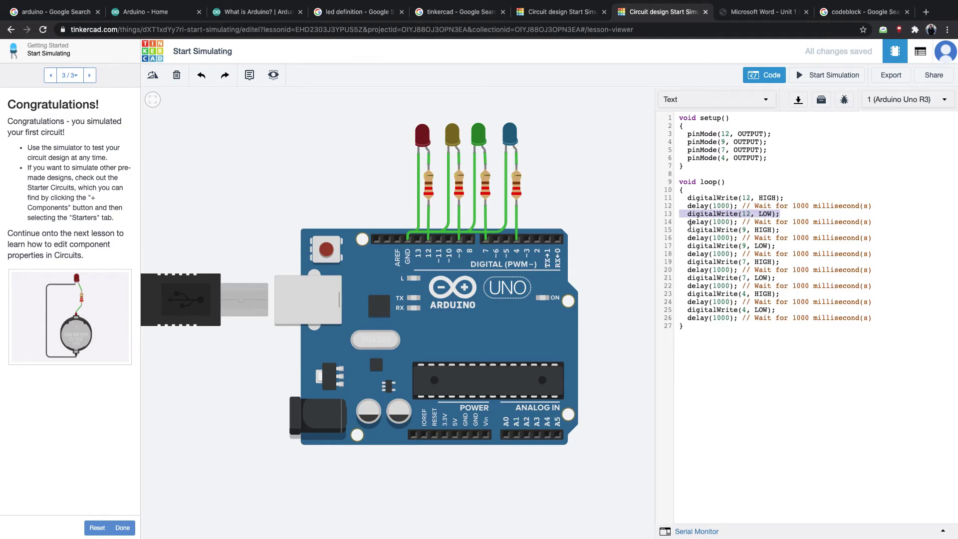
{"action": "left_click_drag", "start_coordinate": [692, 230], "coordinate": [766, 230]}
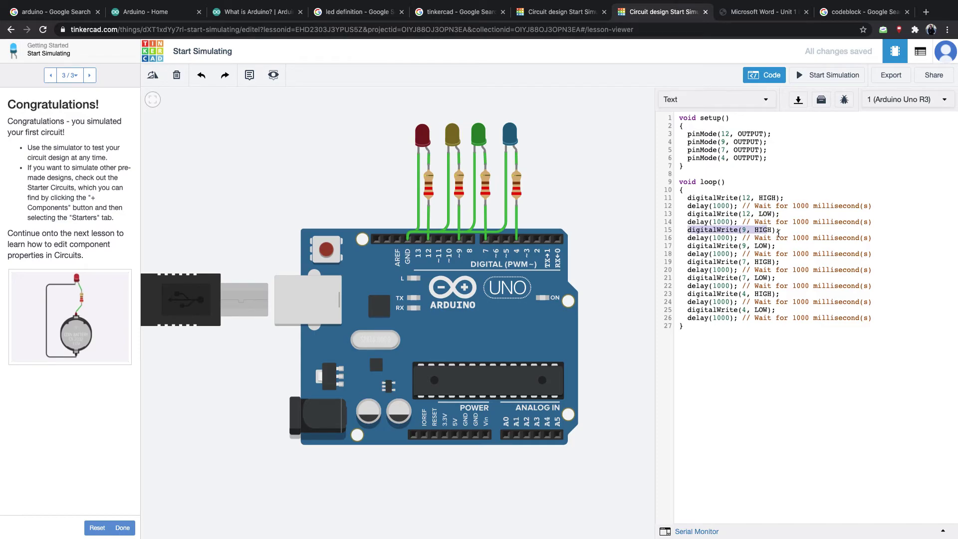
{"action": "left_click", "coordinate": [741, 197]}
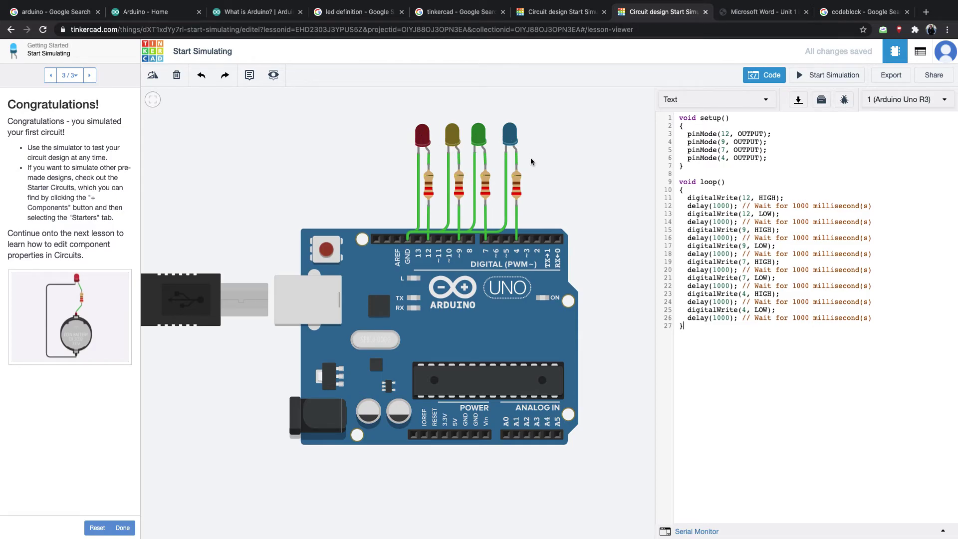
- Highlight the void loop() header and start simulating the Arduino's four-LED circuit
{"action": "left_click", "coordinate": [703, 187]}
{"action": "left_click_drag", "start_coordinate": [681, 183], "coordinate": [719, 184]}
{"action": "left_click", "coordinate": [806, 75]}
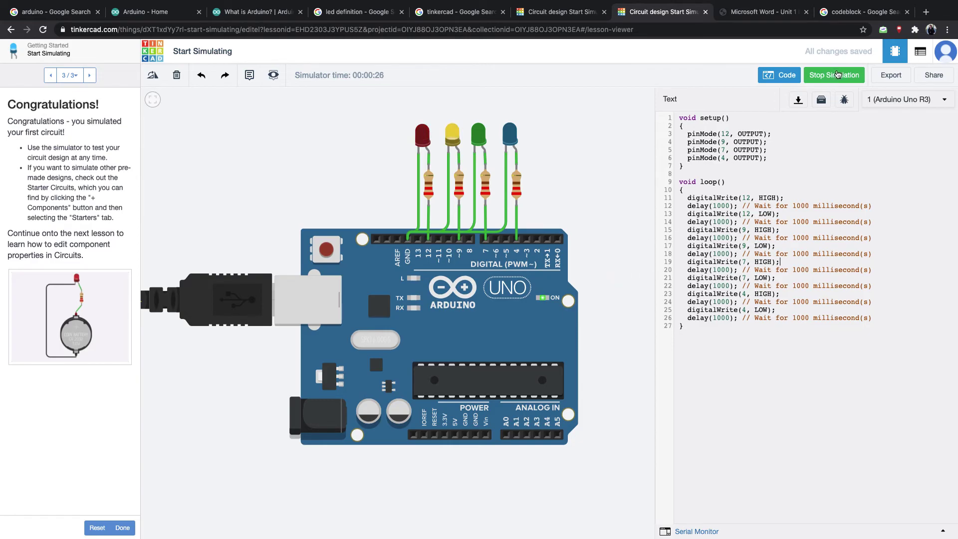
- Restart the simulation of the Arduino's four-LED circuit and hide its code to reveal the other circuits
{"action": "left_click", "coordinate": [838, 74]}
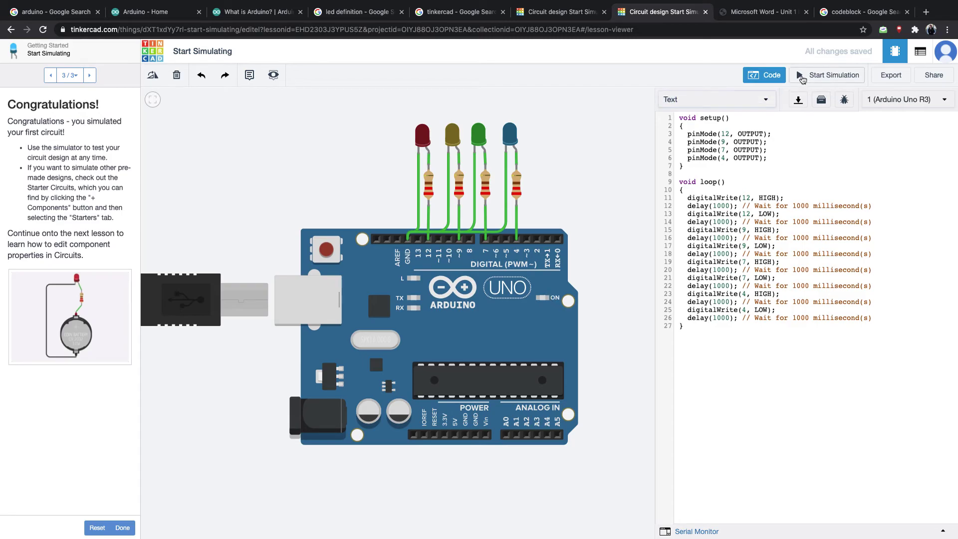
{"action": "left_click", "coordinate": [801, 76]}
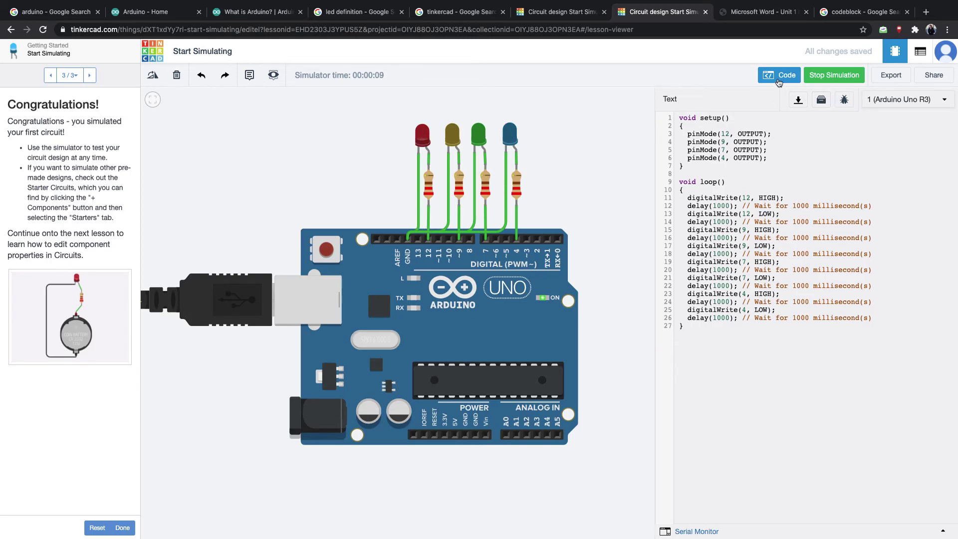
{"action": "left_click", "coordinate": [781, 75]}
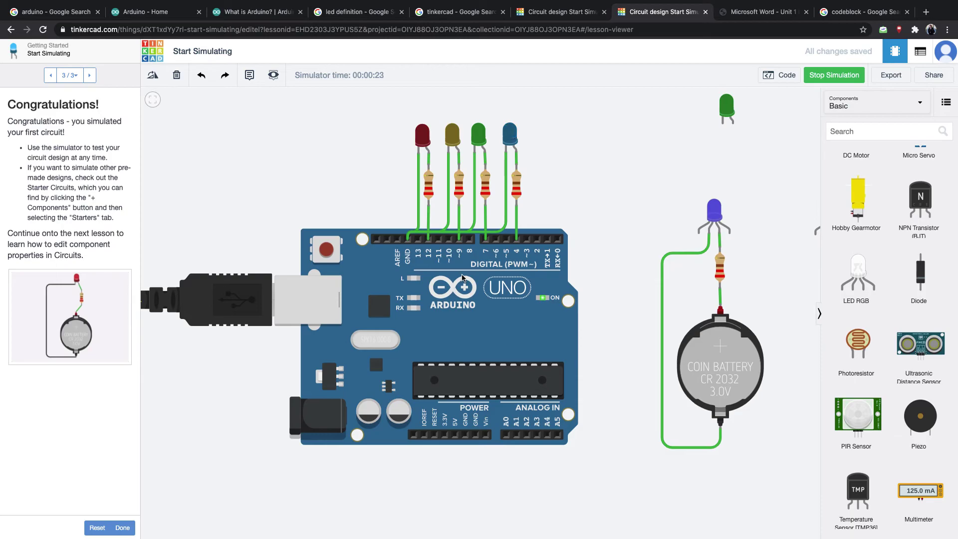
- Compare the Arduino's code with the running circuit and examine the four LEDs up close and in overview
{"action": "left_click", "coordinate": [780, 75]}
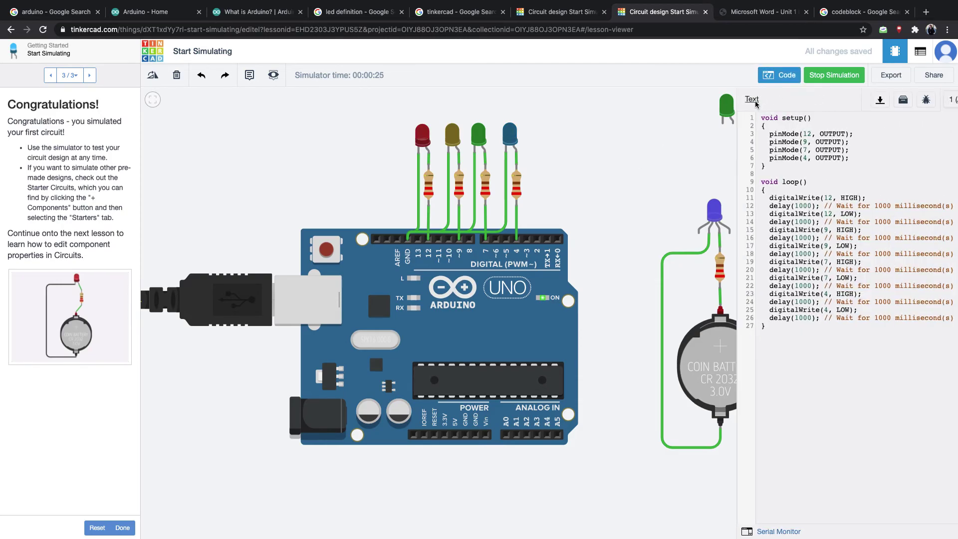
{"action": "left_click", "coordinate": [771, 75]}
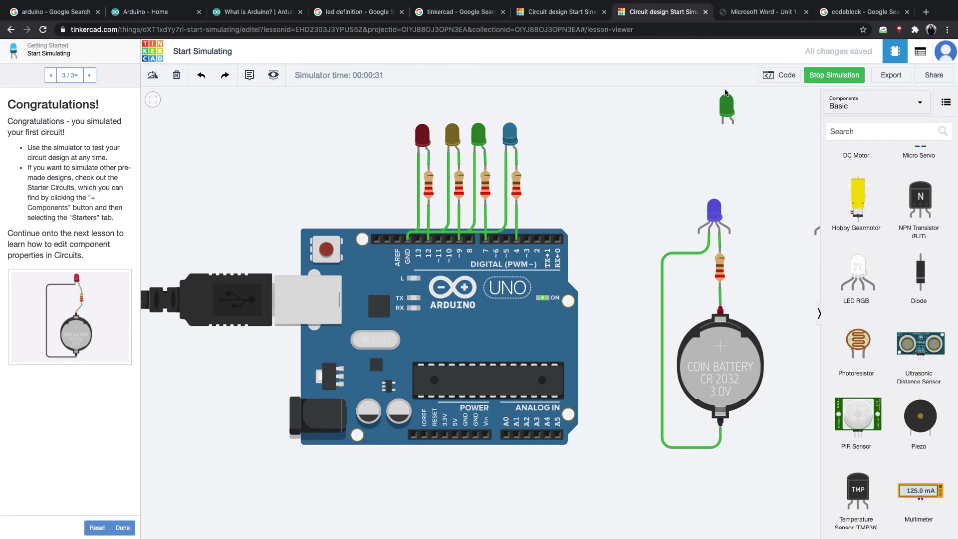
{"action": "left_click", "coordinate": [766, 75]}
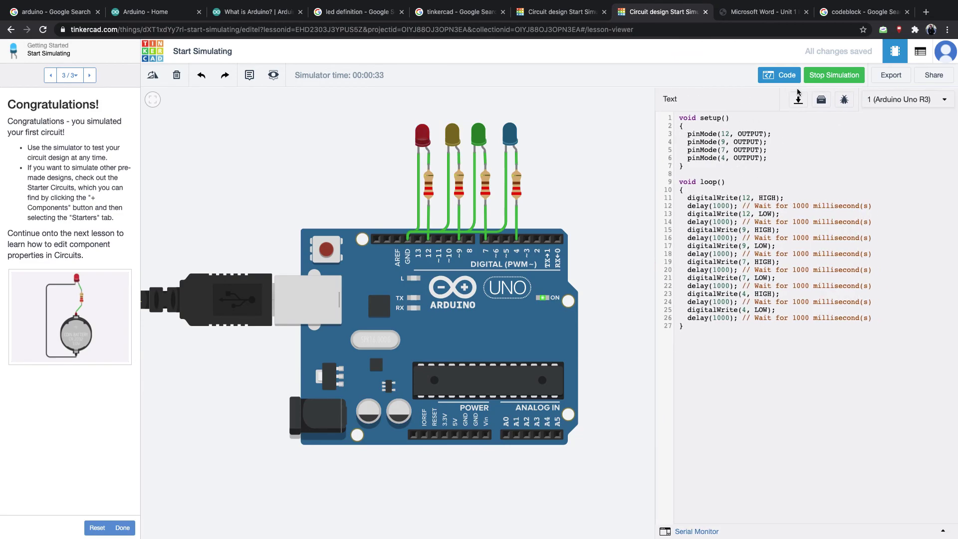
{"action": "left_click", "coordinate": [772, 76]}
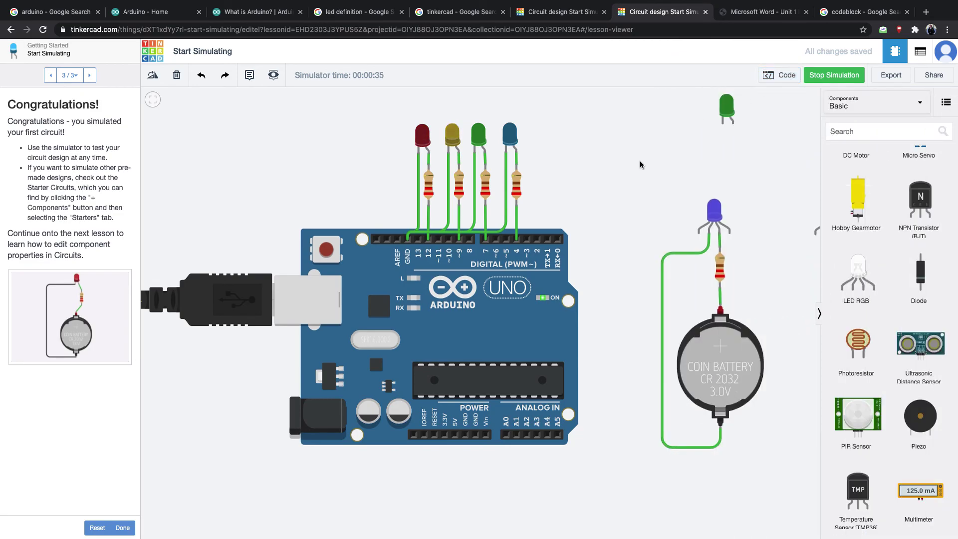
{"action": "scroll", "coordinate": [631, 164], "scroll_direction": "down", "scroll_amount": 3}
{"action": "scroll", "coordinate": [631, 163], "scroll_direction": "up", "scroll_amount": 5}
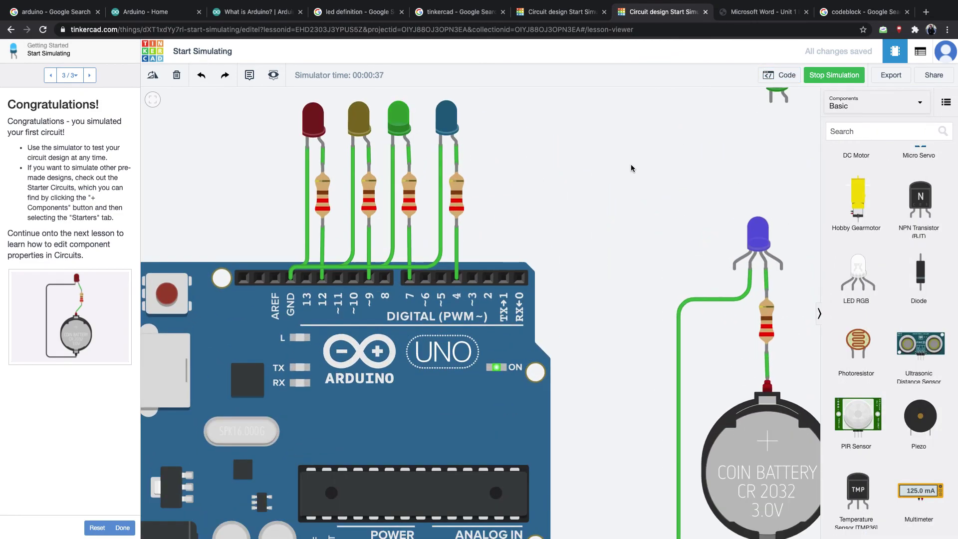
{"action": "scroll", "coordinate": [630, 164], "scroll_direction": "down", "scroll_amount": 3}
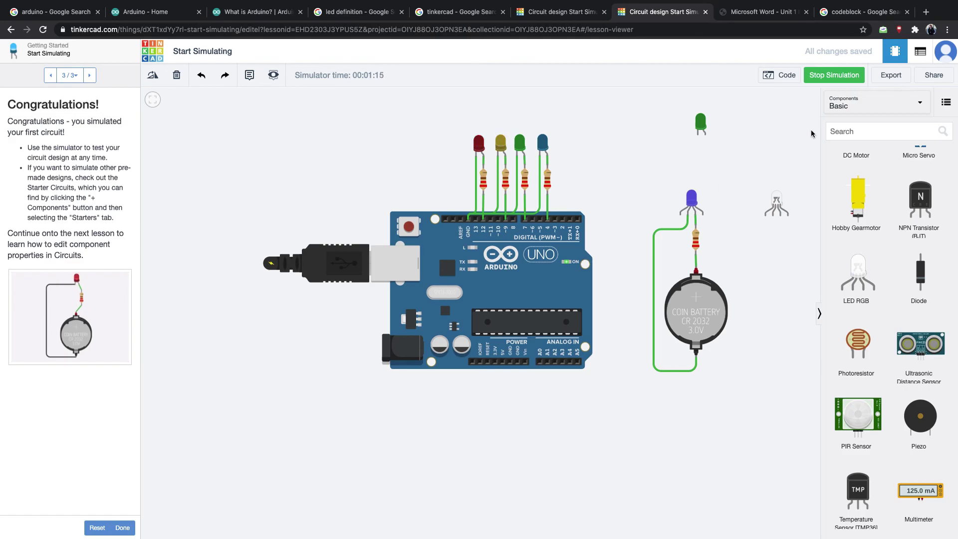
- Stop the simulation, set the first pinMode and first digitalWrite HIGH lines to pin 11, and test the edited code in a simulation run
{"action": "left_click", "coordinate": [782, 75]}
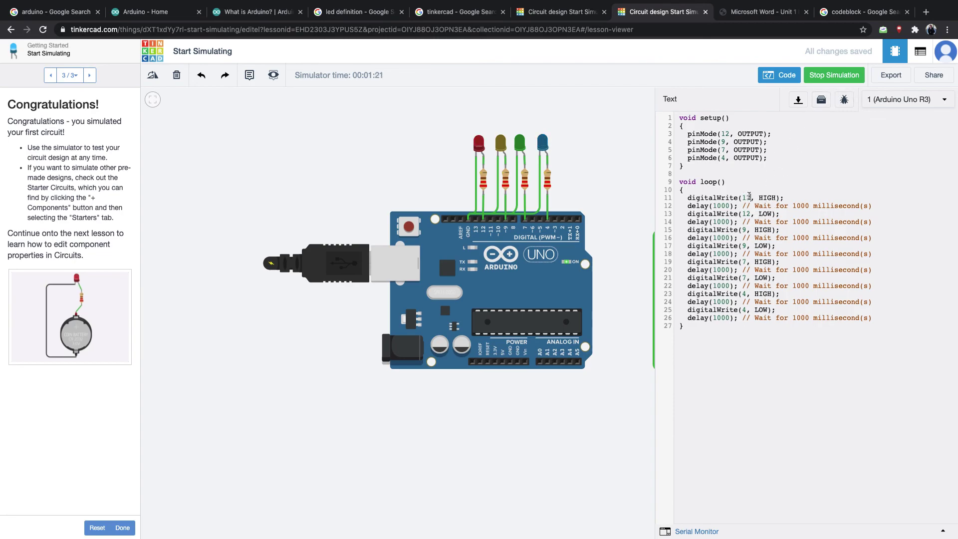
{"action": "left_click", "coordinate": [837, 78]}
{"action": "key", "text": "BackSpace"}
{"action": "type", "text": "1"}
{"action": "left_click", "coordinate": [750, 198]}
{"action": "key", "text": "BackSpace"}
{"action": "type", "text": "1"}
{"action": "left_click", "coordinate": [822, 77]}
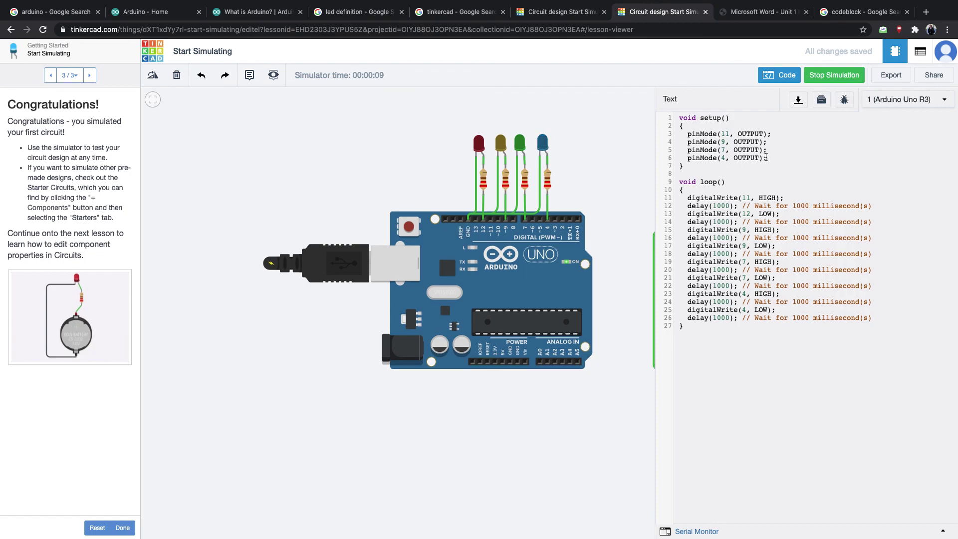
{"action": "left_click", "coordinate": [831, 76]}
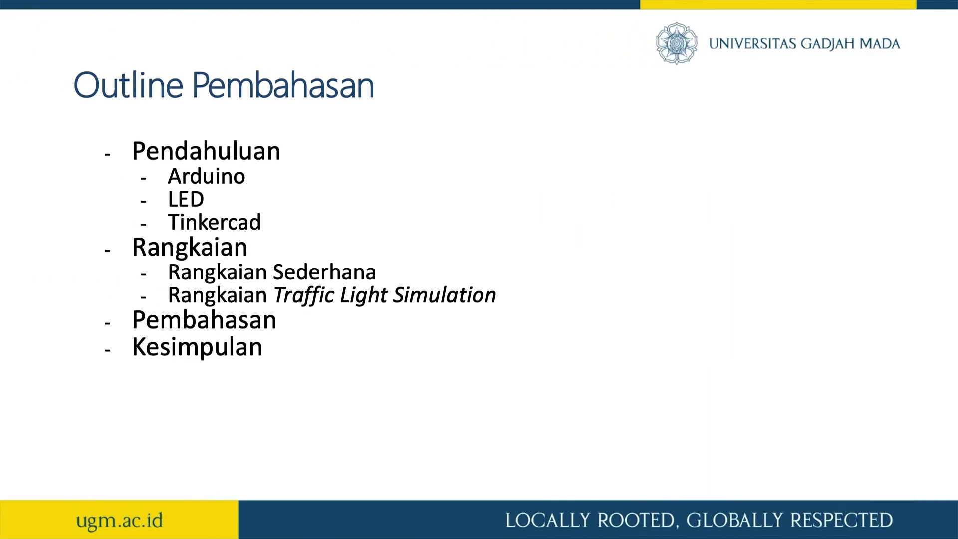
{"action": "key", "text": "Right"}
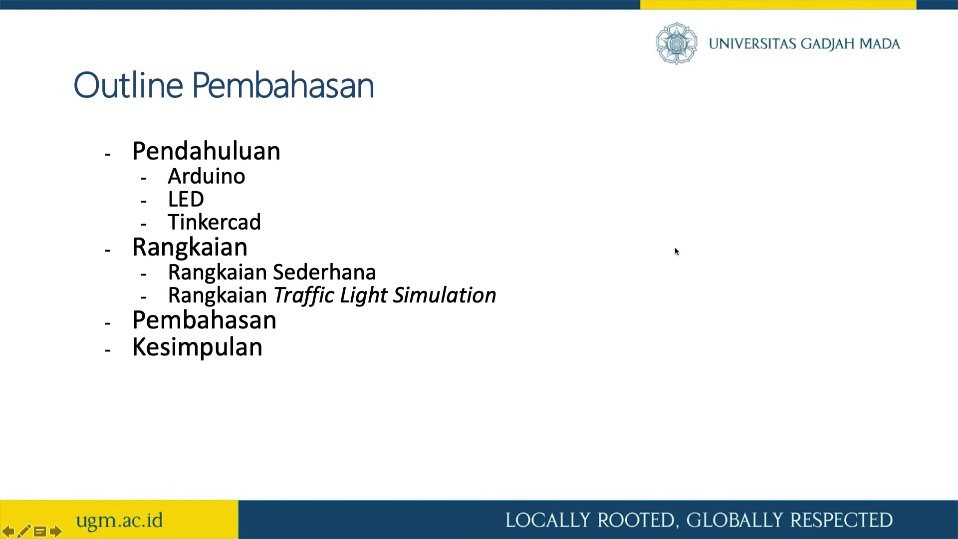